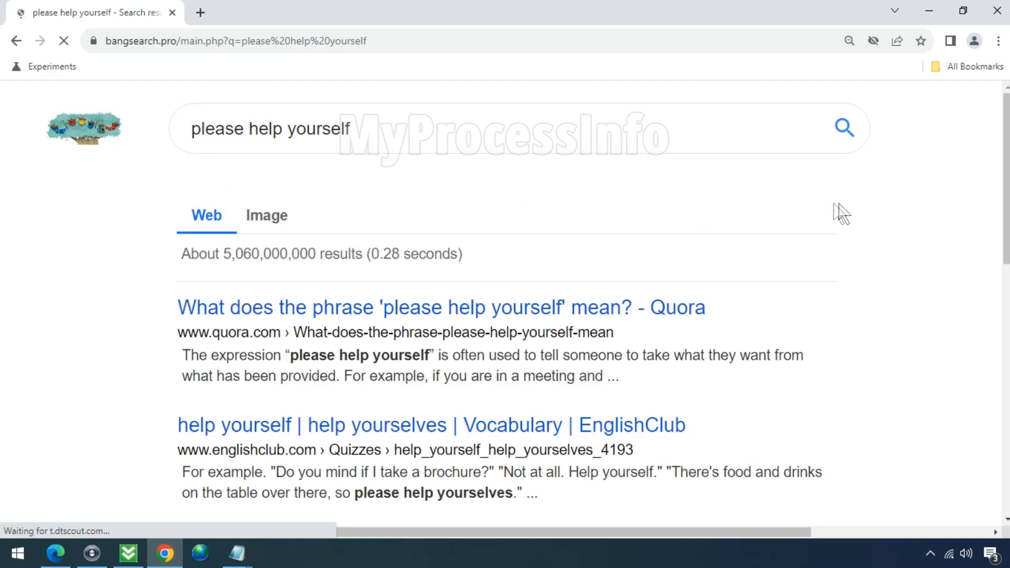
# - Skim the "please help yourself" search results page and close the Chrome window
pyautogui.scroll(-10, 923, 247)
pyautogui.scroll(10, 921, 271)
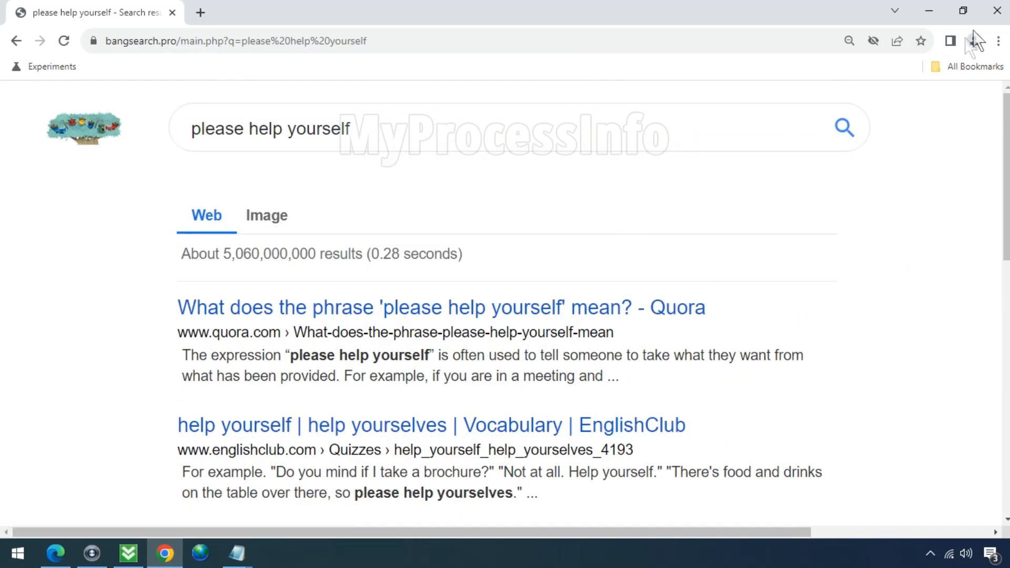
pyautogui.click(998, 11)
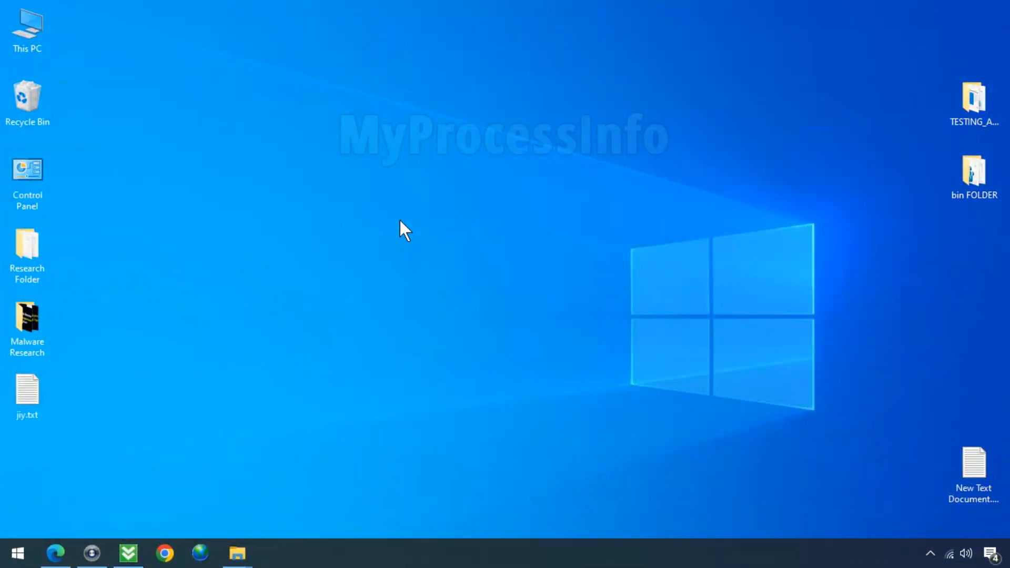
# - Create a text document on the desktop named "Activate Defender.txt" and open it in a maximized Notepad window
pyautogui.rightClick(399, 221)
pyautogui.moveTo(519, 381)
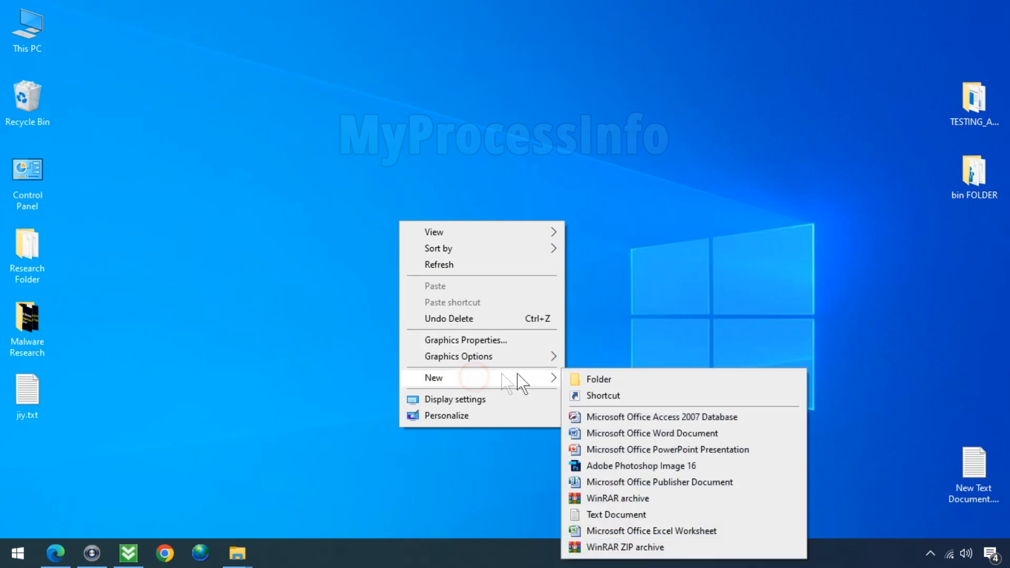
pyautogui.click(669, 517)
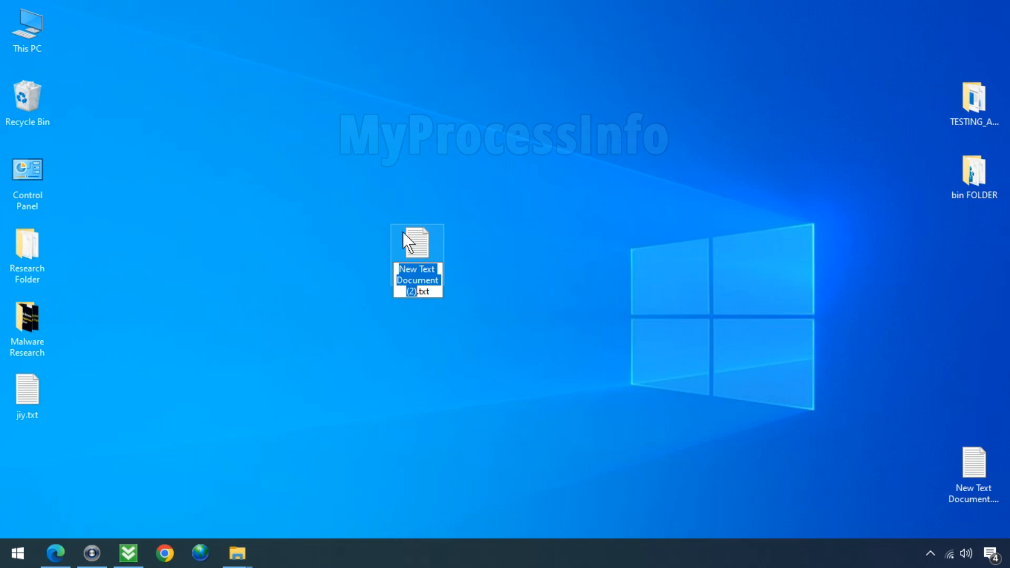
pyautogui.write('Acti')
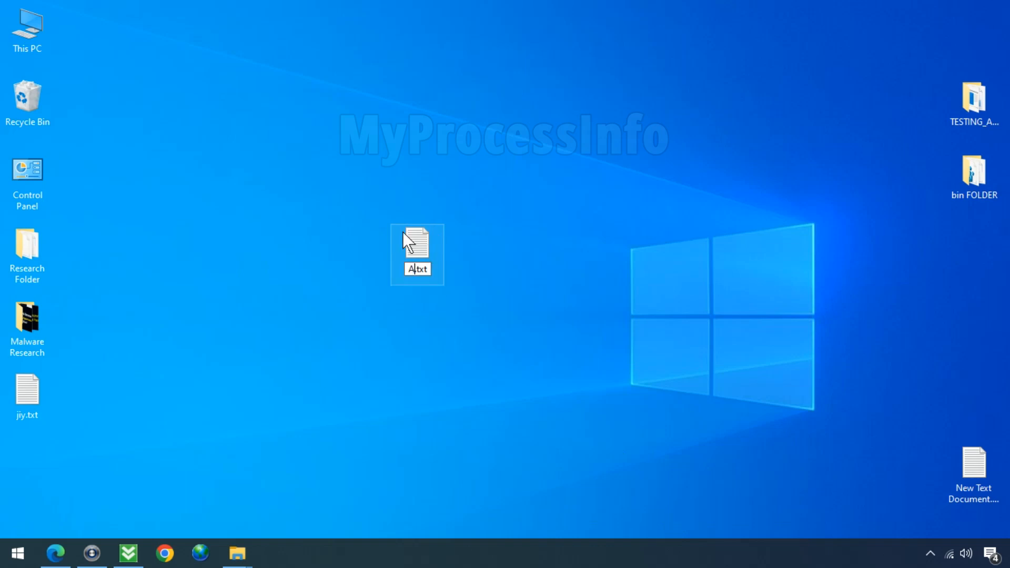
pyautogui.write('vate D')
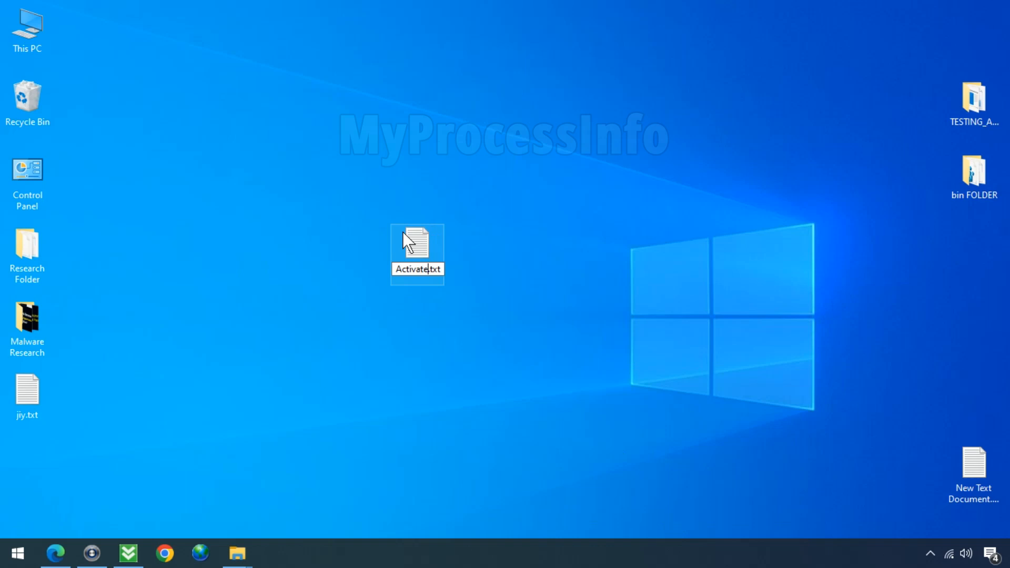
pyautogui.write('efe')
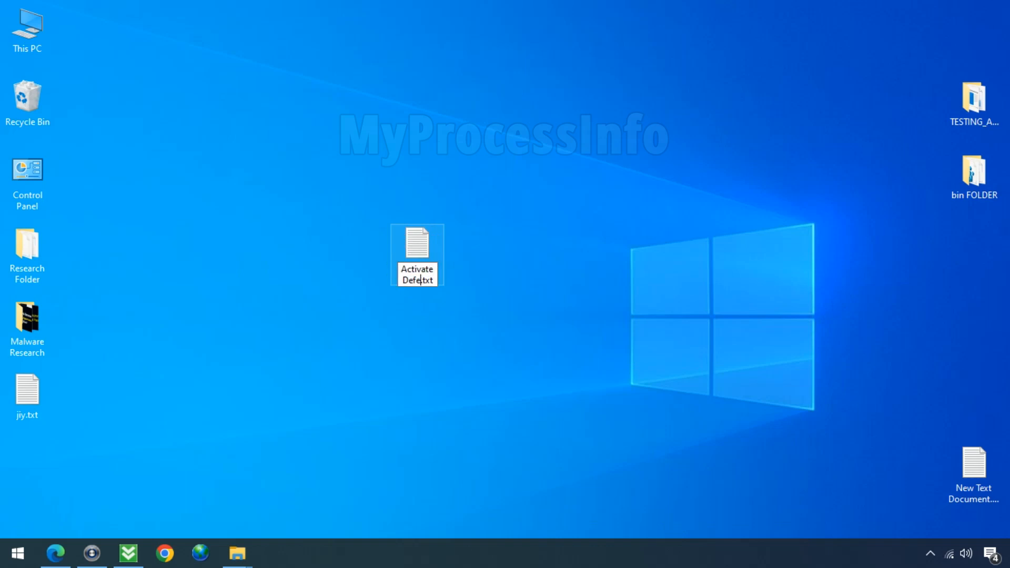
pyautogui.write('nder')
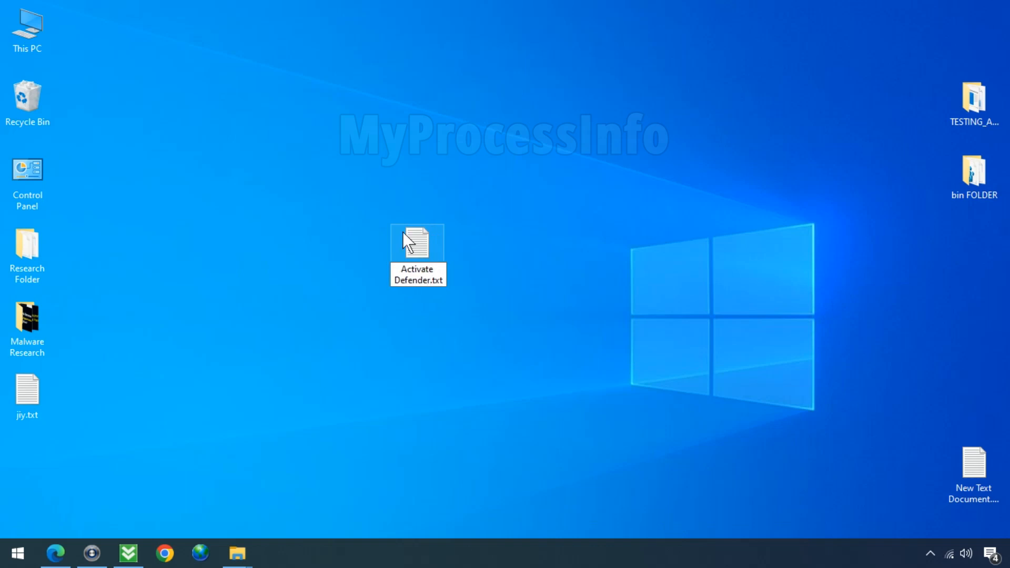
pyautogui.press('Return')
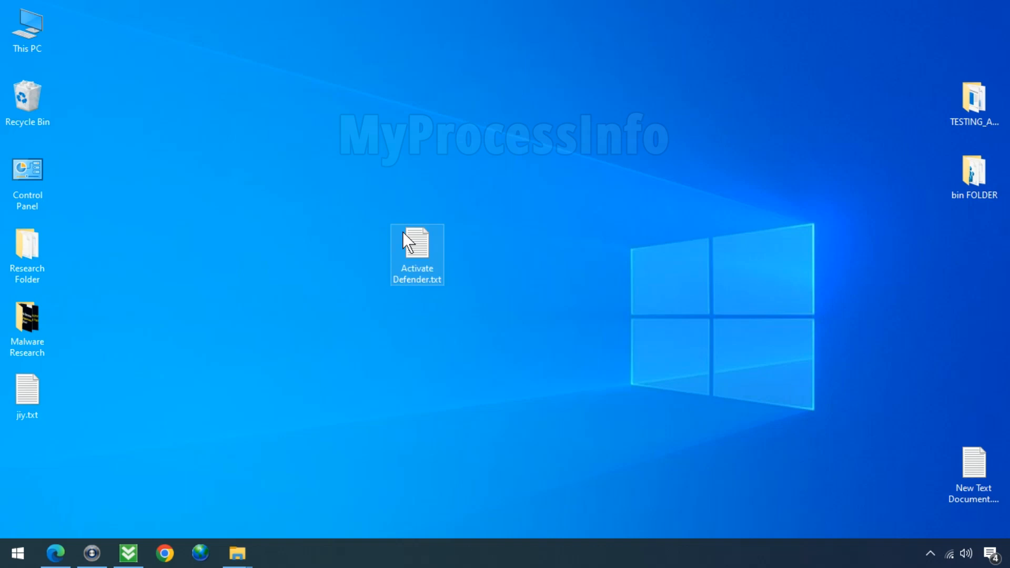
pyautogui.doubleClick(425, 256)
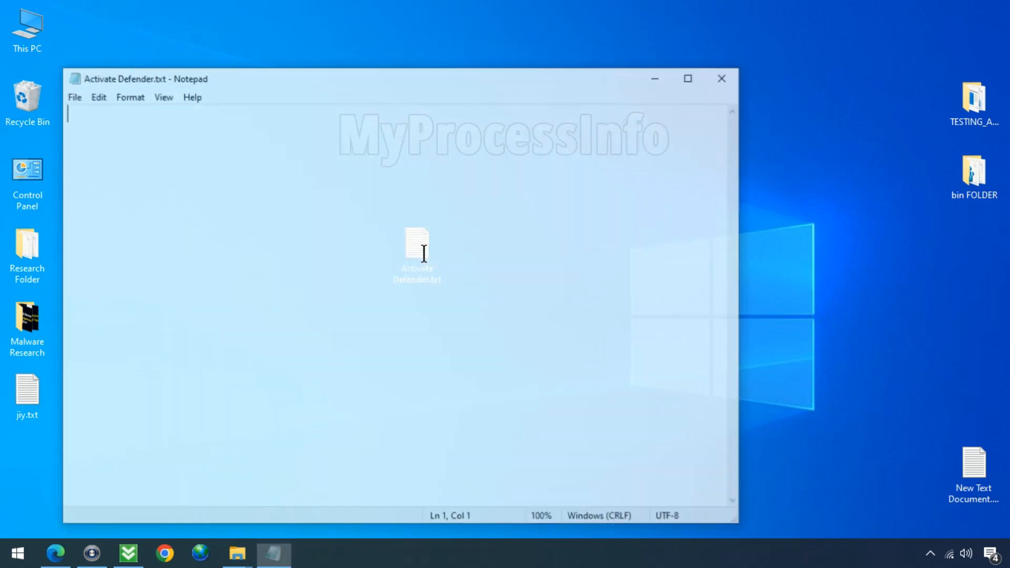
pyautogui.doubleClick(384, 79)
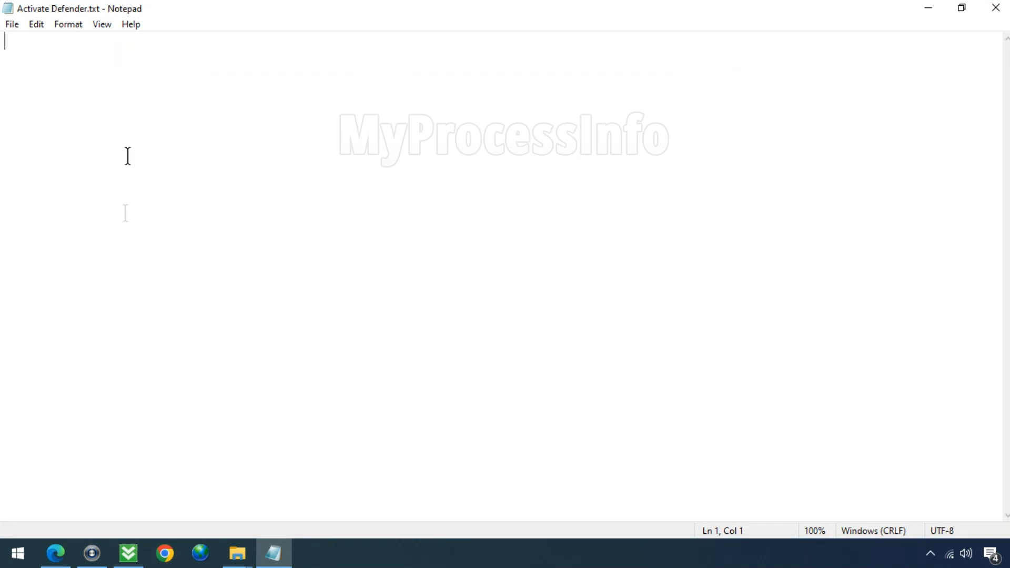
# - Switch to Edge and copy the entire registry script from the "How to Enable Microsoft Defender Antivirus?" blog post
pyautogui.click(60, 557)
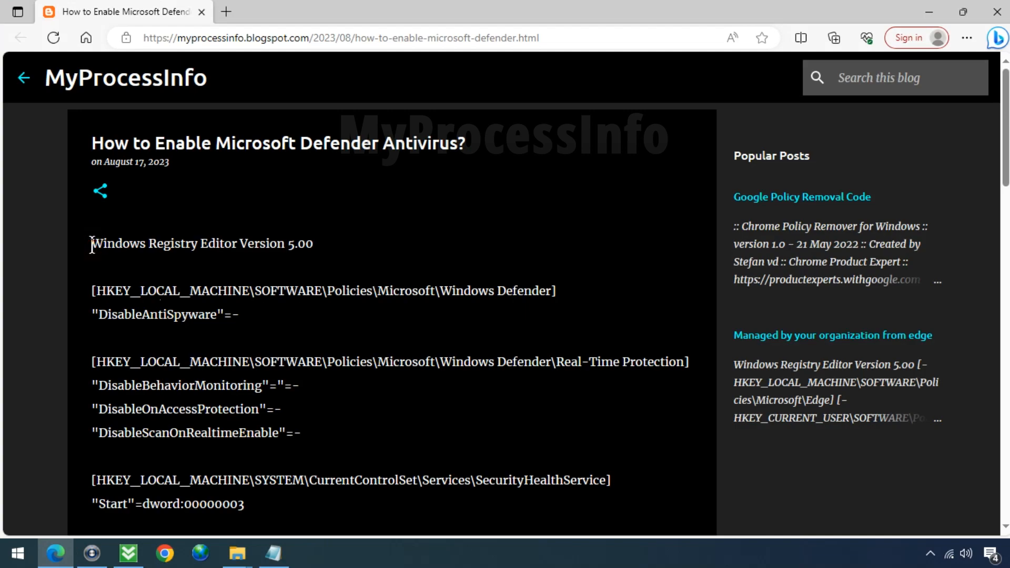
pyautogui.scroll(-20, 92, 245)
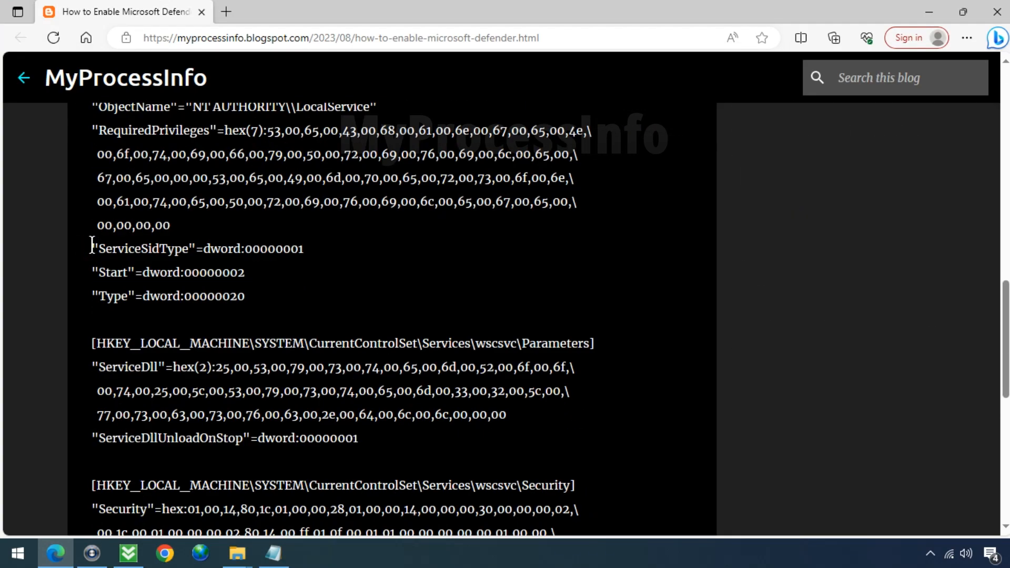
pyautogui.scroll(-3, 92, 244)
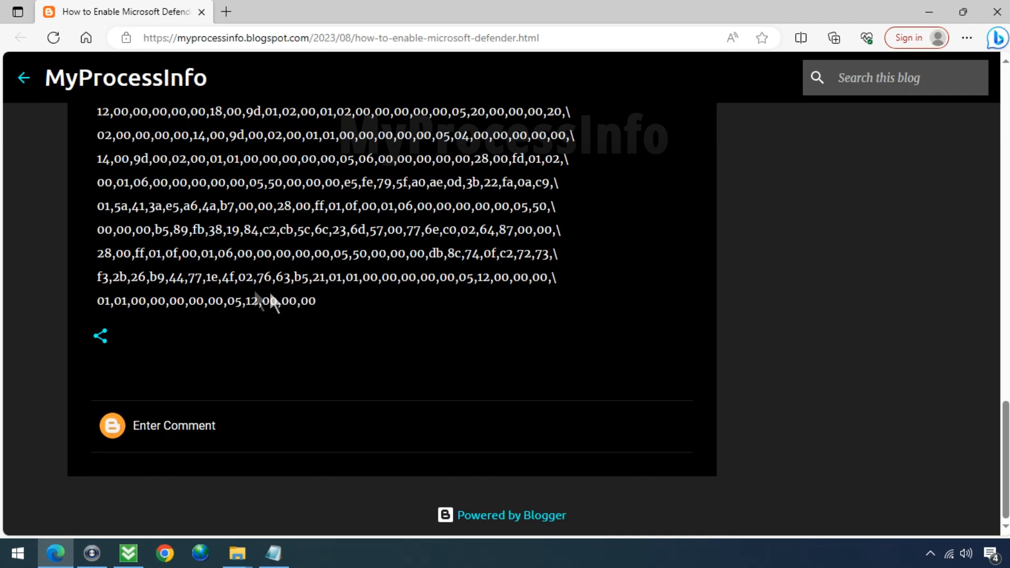
pyautogui.keyDown('shift'); pyautogui.click(322, 301); pyautogui.keyUp('shift')
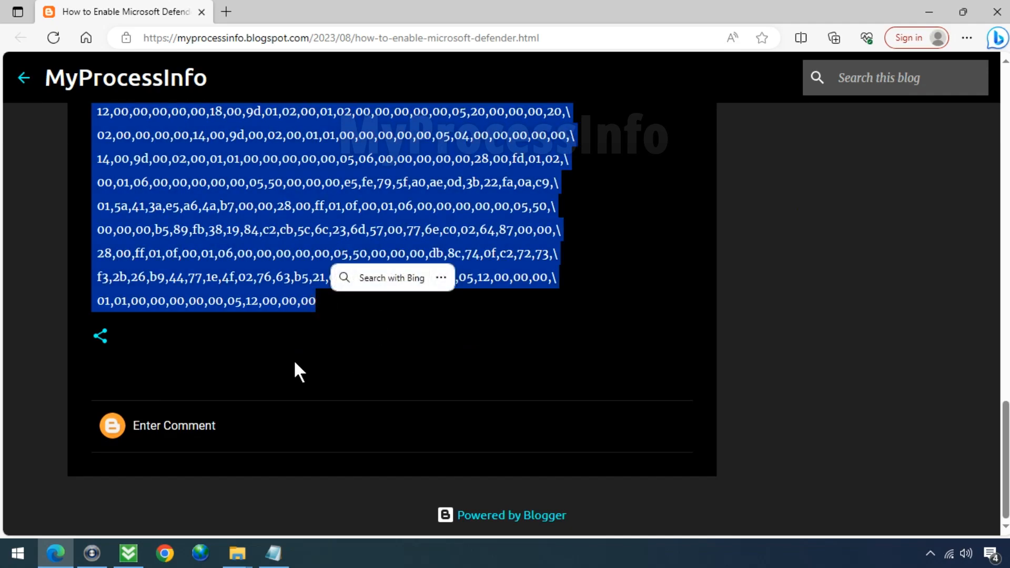
pyautogui.scroll(10, 294, 359)
pyautogui.scroll(15, 294, 359)
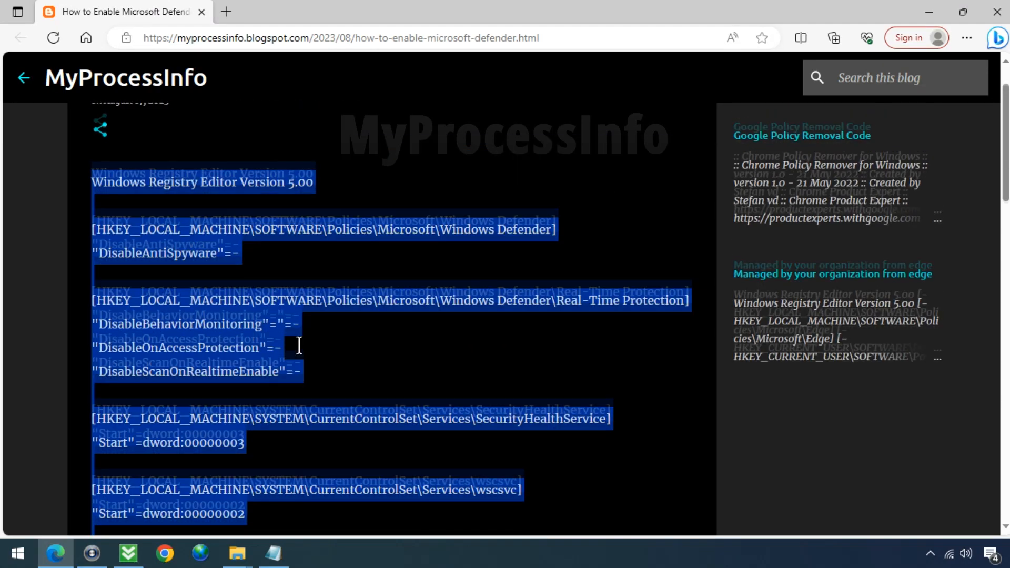
pyautogui.scroll(-15, 236, 245)
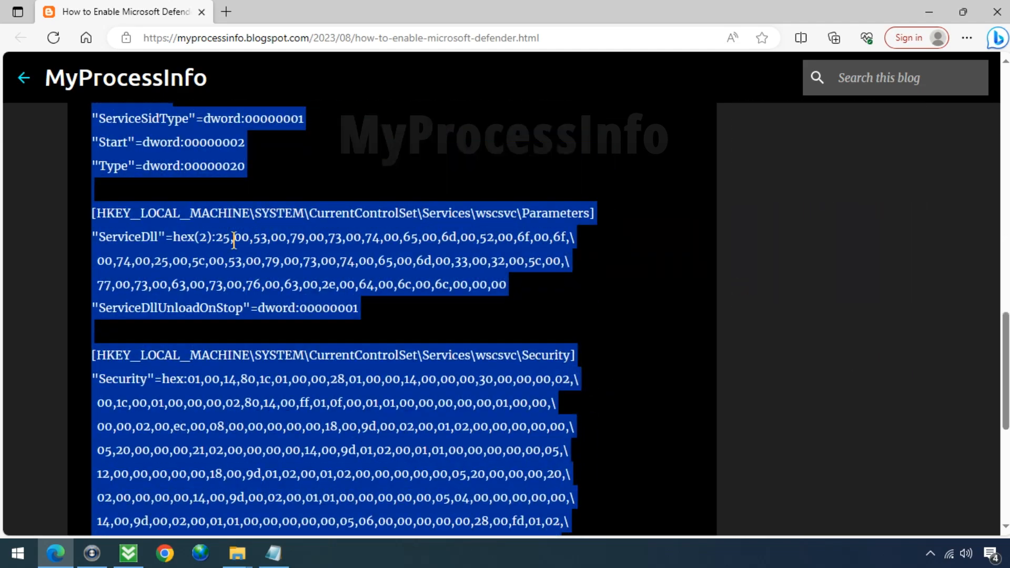
pyautogui.scroll(8, 234, 239)
pyautogui.scroll(10, 234, 239)
pyautogui.rightClick(231, 245)
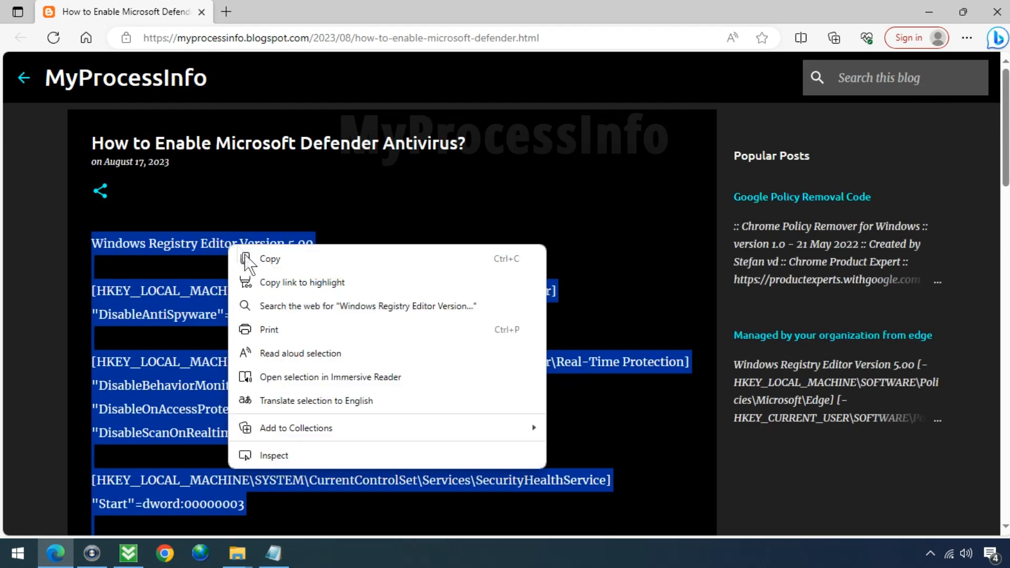
pyautogui.click(280, 260)
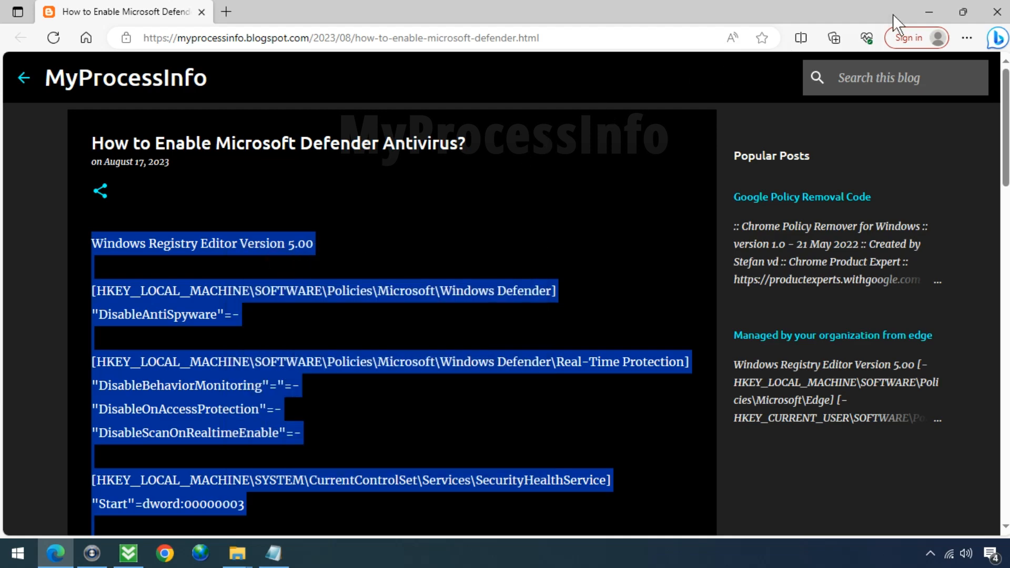
# - Minimize the browser and paste the copied registry script into the empty Activate Defender.txt in Notepad
pyautogui.click(929, 12)
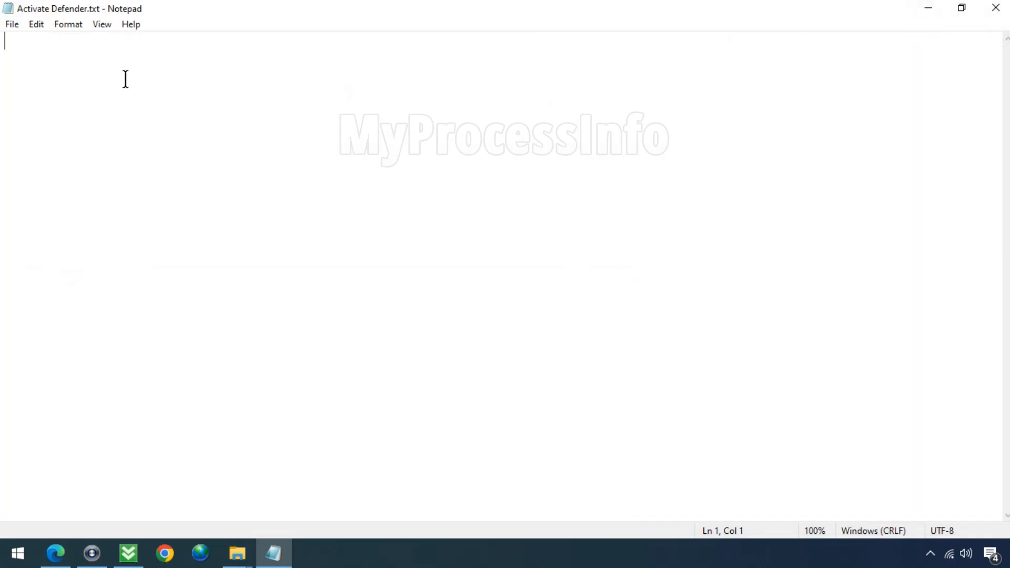
pyautogui.rightClick(97, 50)
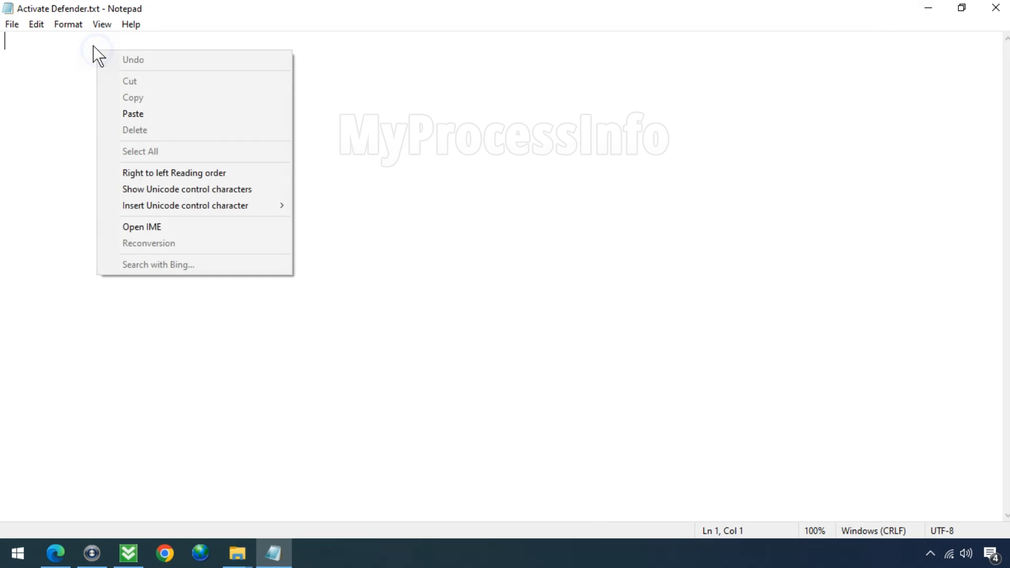
pyautogui.click(153, 111)
pyautogui.scroll(12, 337, 326)
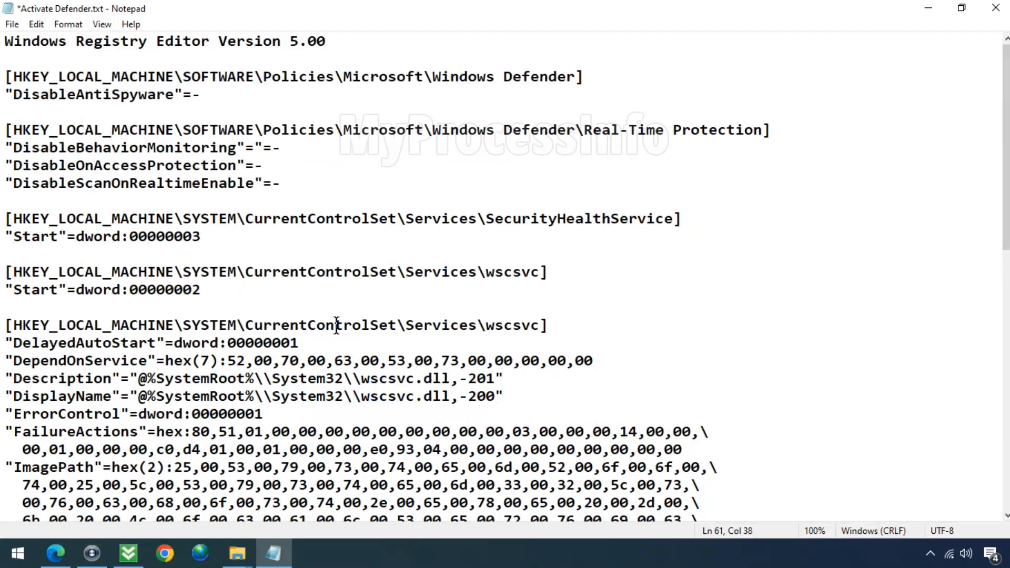
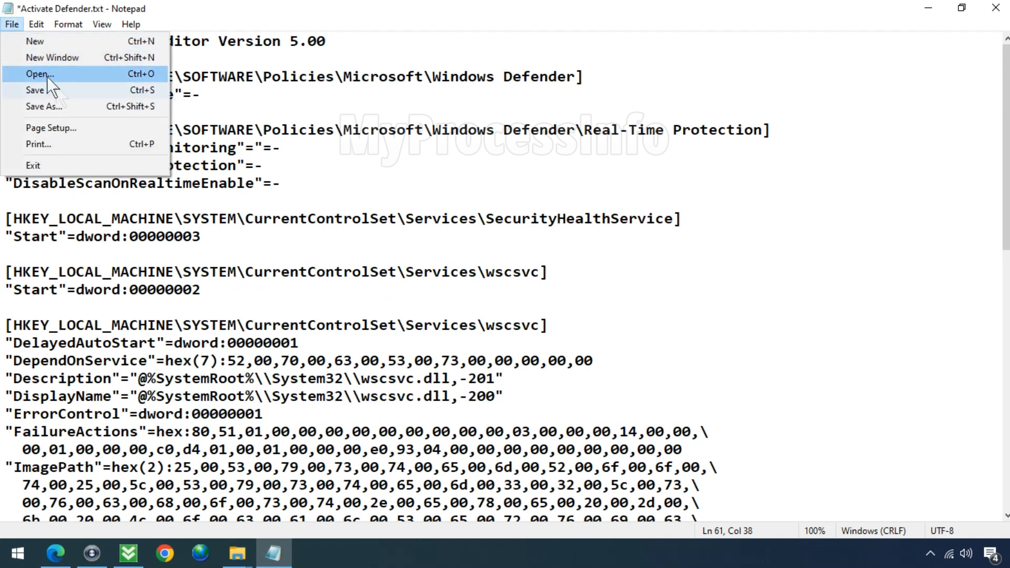
# - Save the script to the desktop under the name "Activate Defender.reg" and close Notepad
pyautogui.click(69, 104)
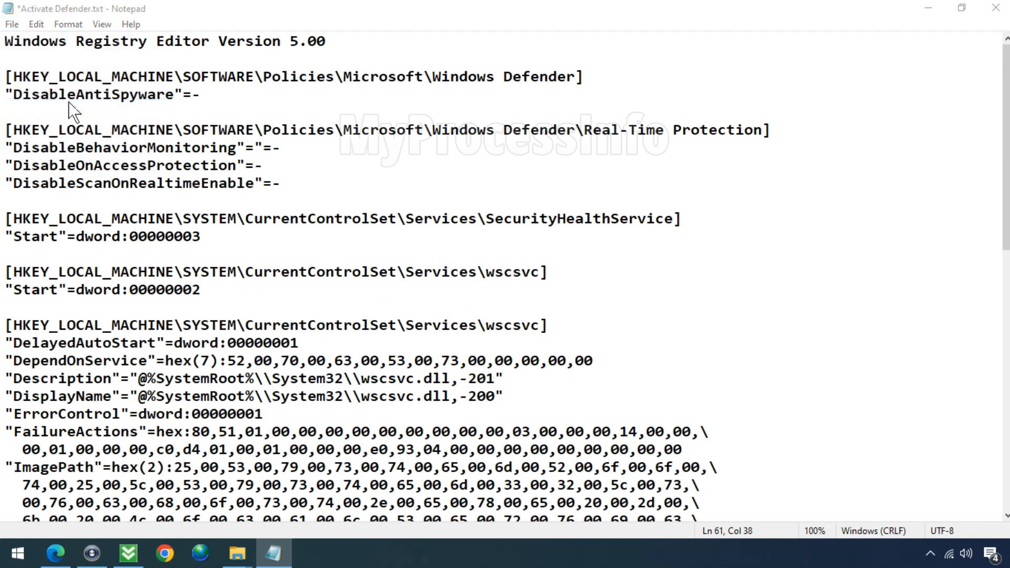
pyautogui.click(230, 307)
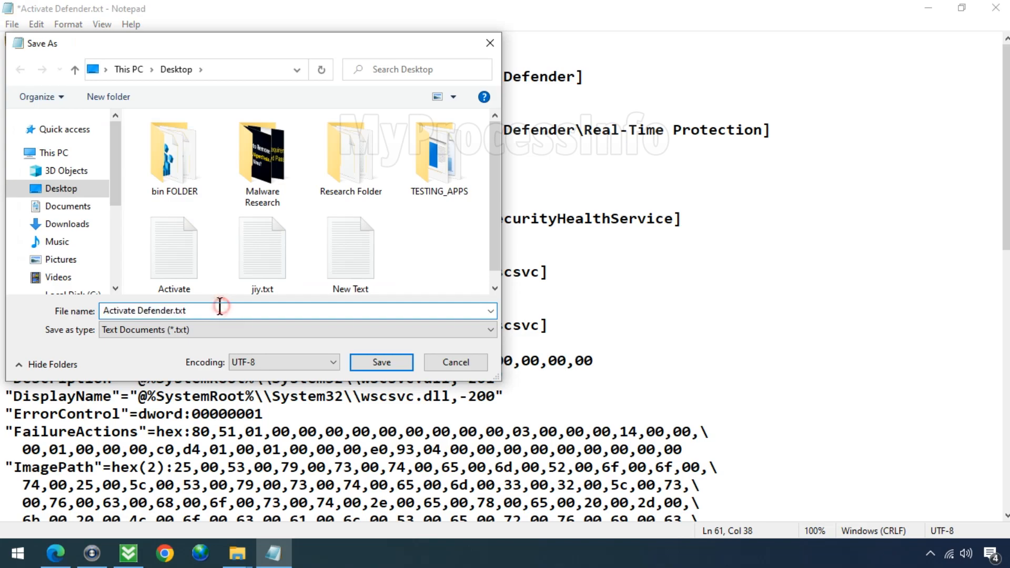
pyautogui.hotkey('shift', 'Left')
pyautogui.hotkey('shift', 'Left')
pyautogui.hotkey('shift', 'Left')
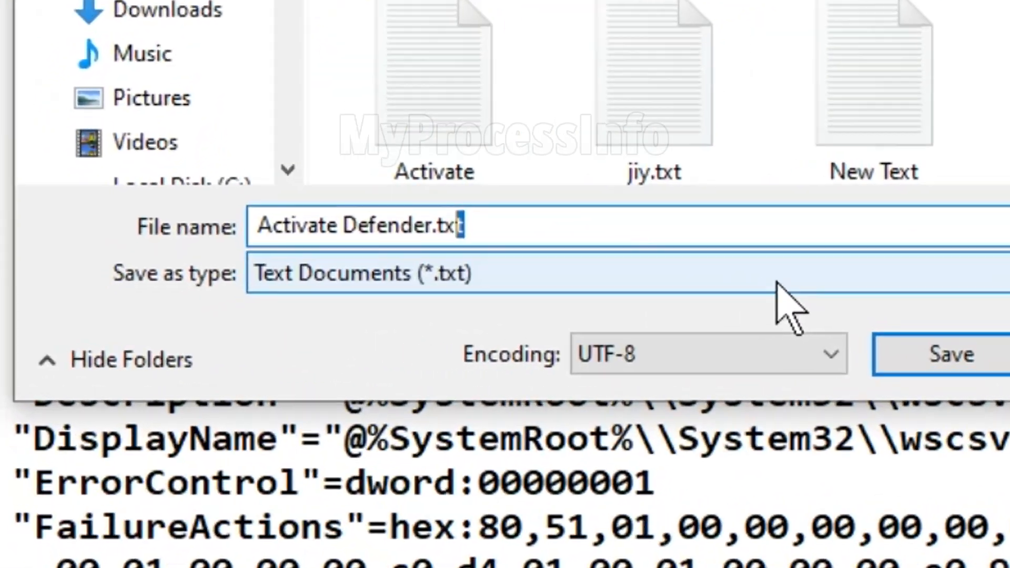
pyautogui.hotkey('shift', 'Left')
pyautogui.hotkey('shift', 'Right')
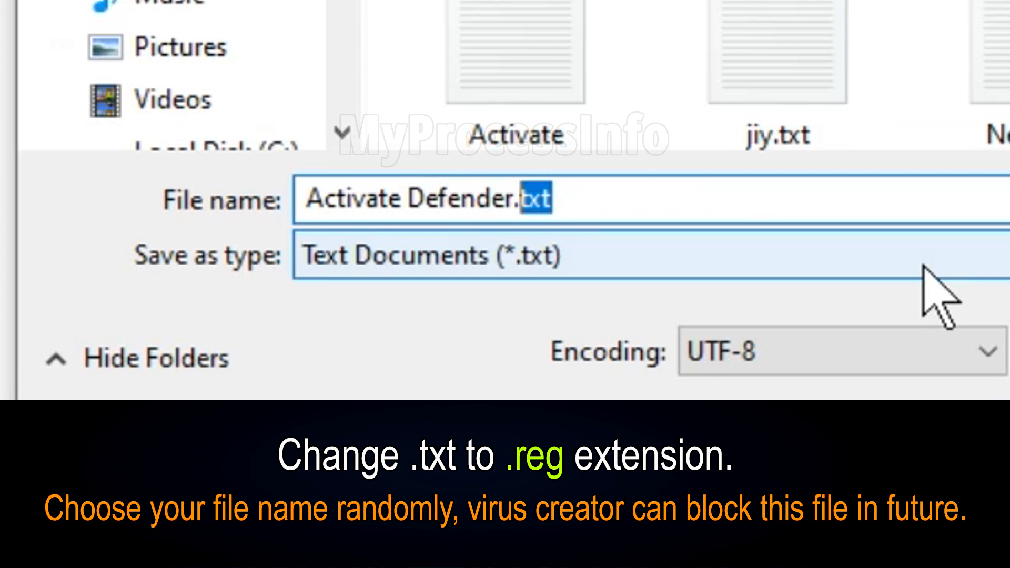
pyautogui.hotkey('shift', 'Left')
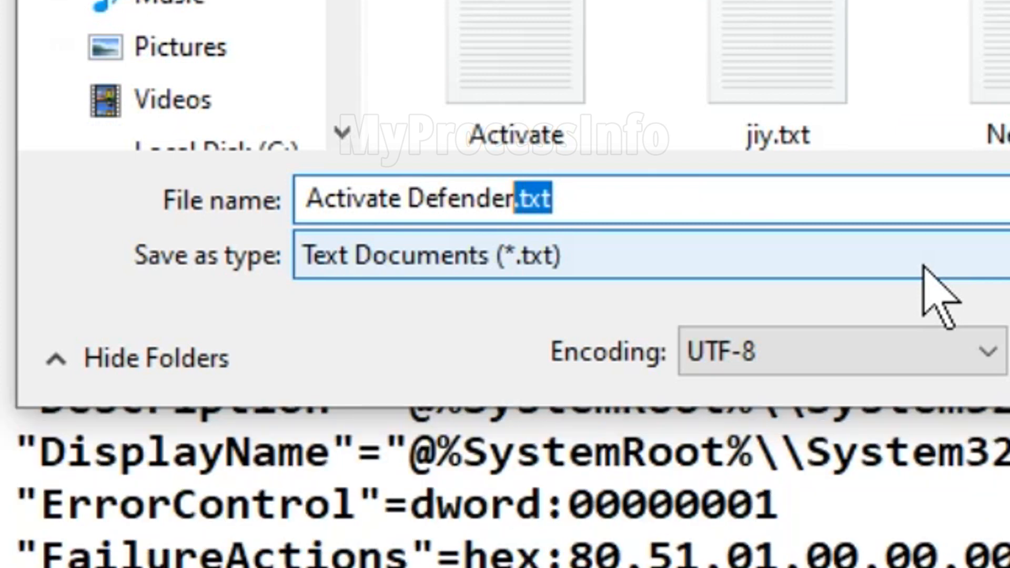
pyautogui.write('.reg')
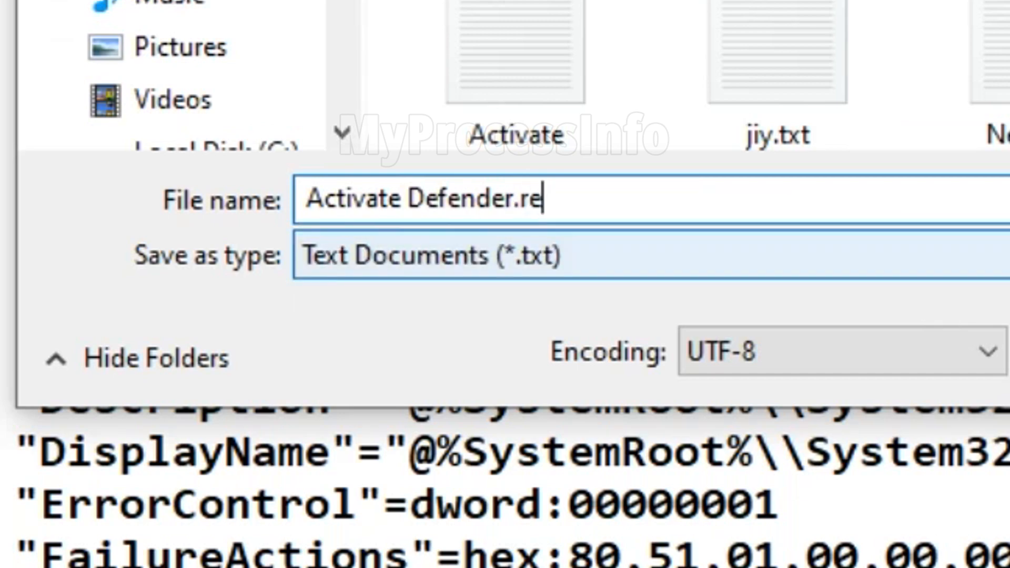
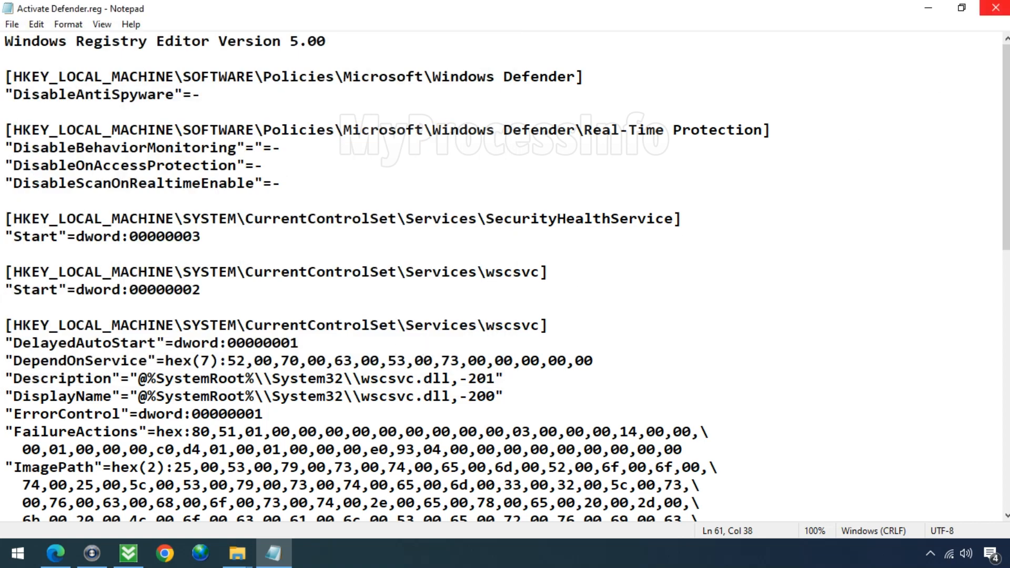
pyautogui.click(996, 8)
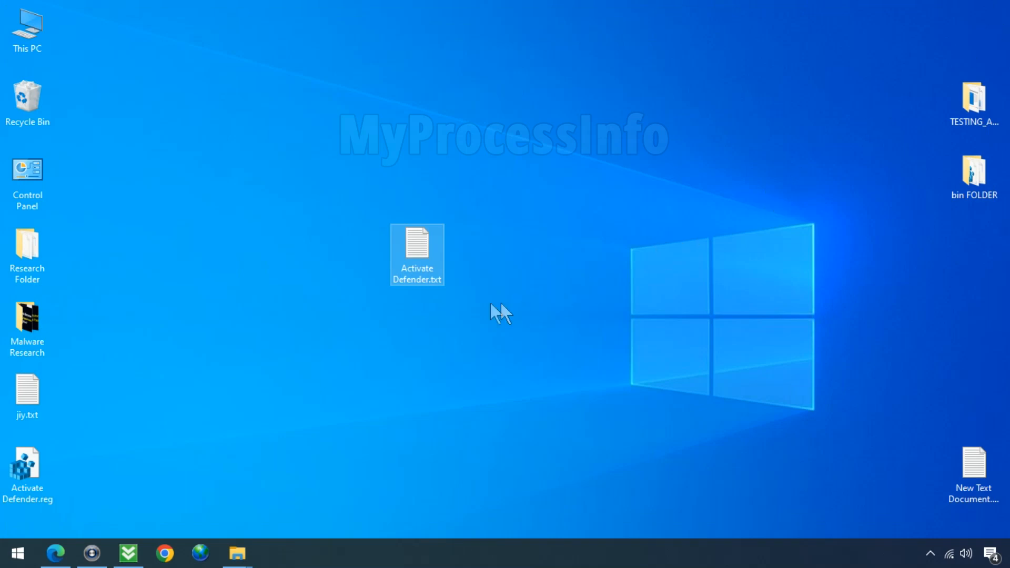
# - Move the Activate Defender.reg file on the desktop beside Activate Defender.txt
pyautogui.click(428, 271)
pyautogui.press('Escape')
pyautogui.click(49, 496)
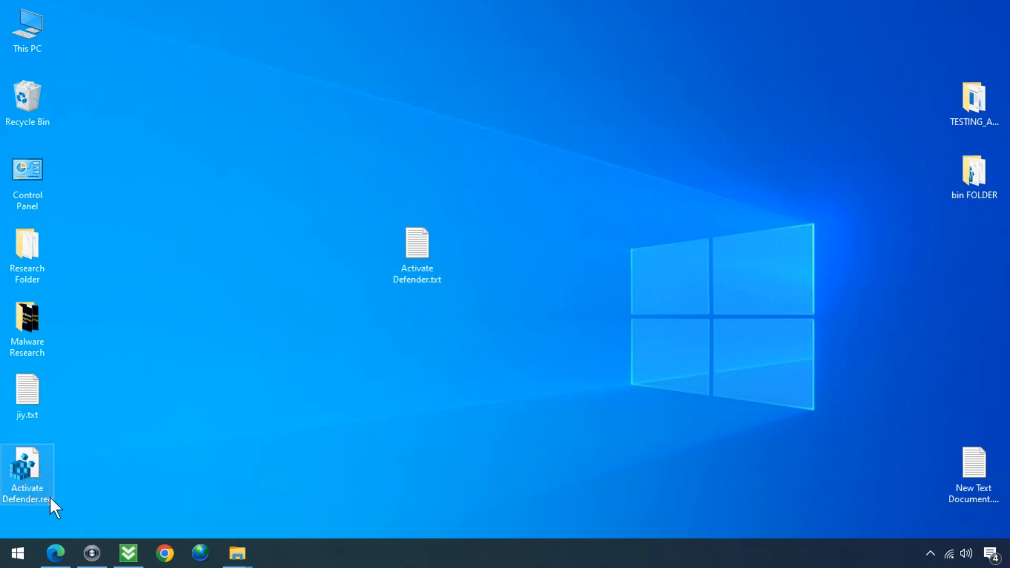
pyautogui.moveTo(42, 494); pyautogui.dragTo(527, 268)
pyautogui.click(504, 323)
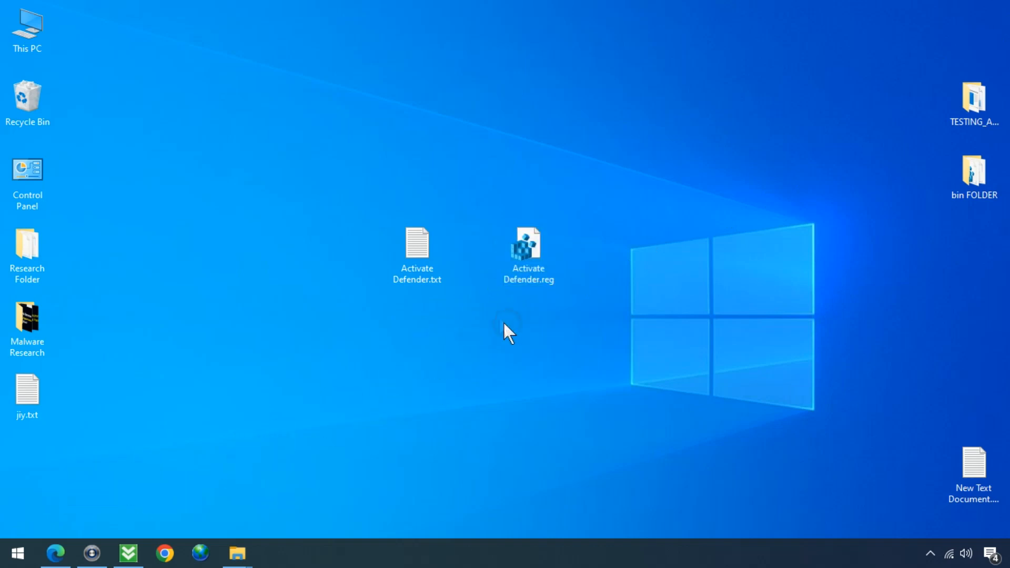
# - Delete Activate Defender.txt from the desktop and move Activate Defender.reg into its place
pyautogui.rightClick(424, 245)
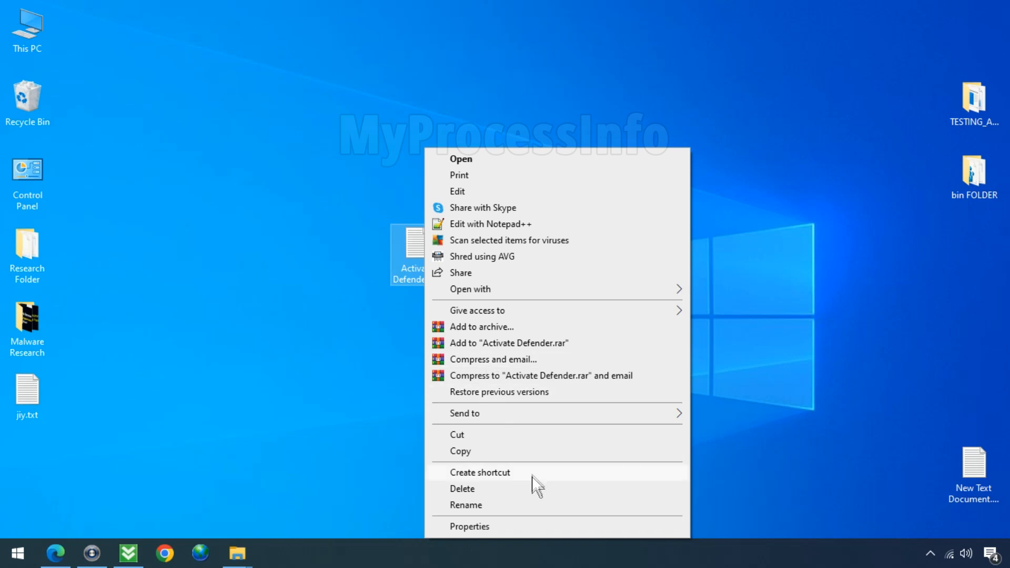
pyautogui.click(539, 487)
pyautogui.moveTo(530, 259); pyautogui.dragTo(424, 252)
pyautogui.click(428, 347)
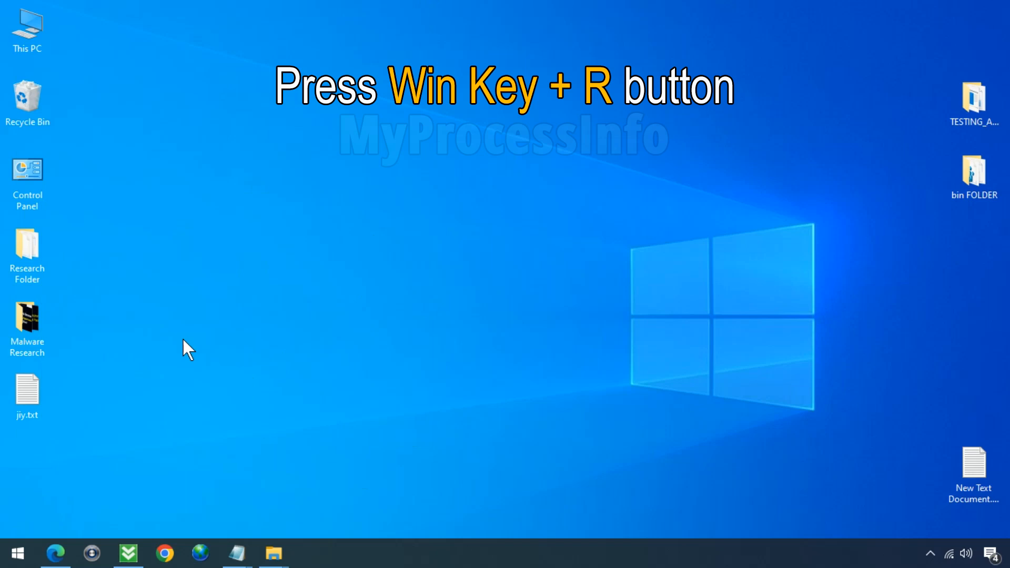
# - Run taskschd.msc from the Run dialog to open Task Scheduler
pyautogui.press('super+r')
pyautogui.write('TASK')
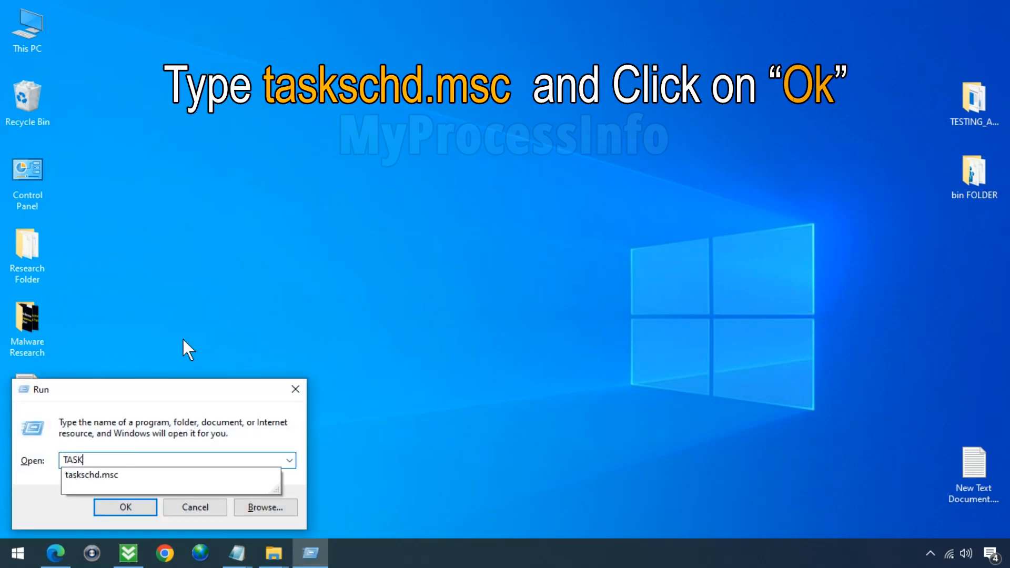
pyautogui.write('SCHD.MSC')
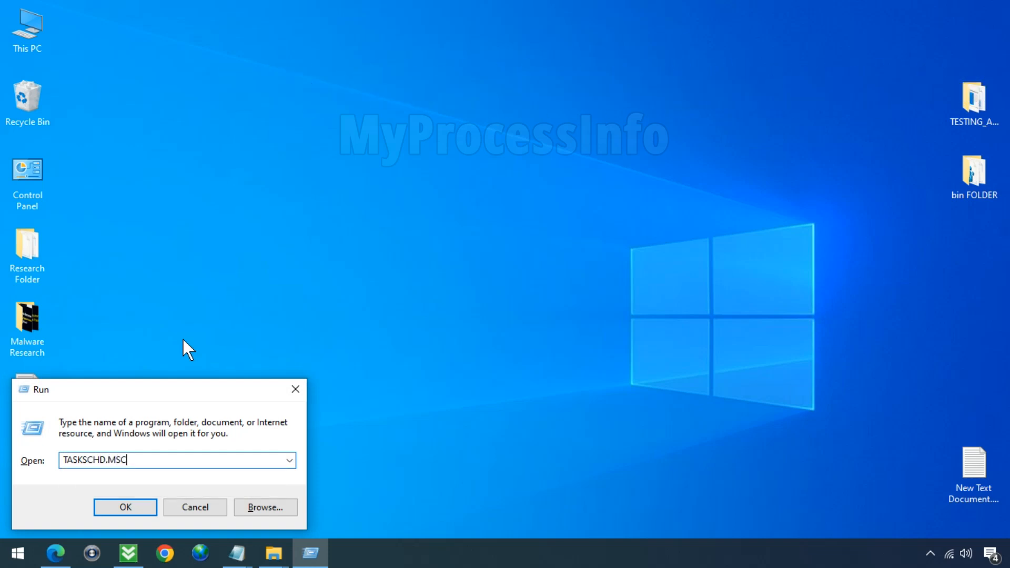
pyautogui.click(135, 505)
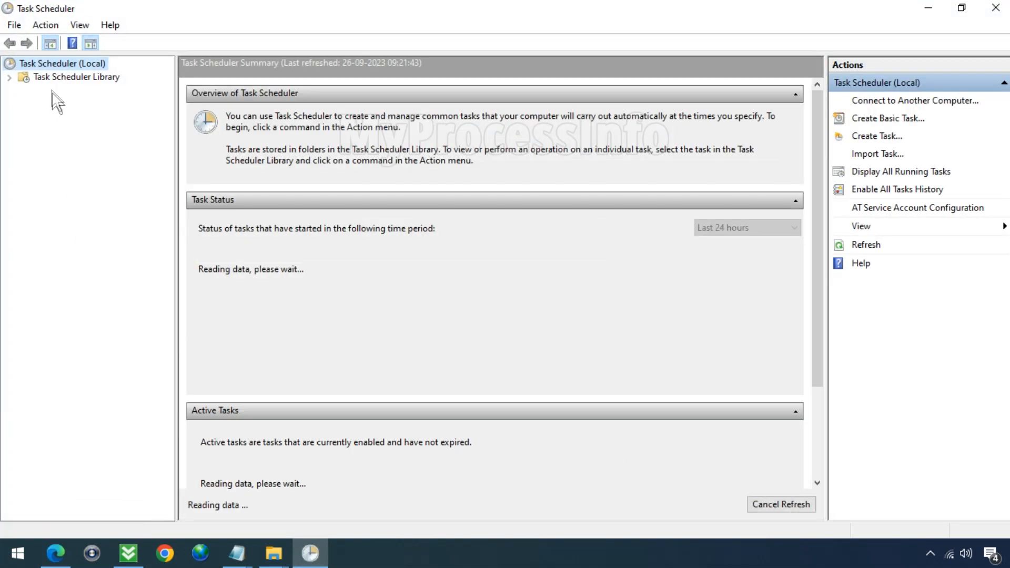
# - Sort the Task Scheduler Library by last run time, newest first, and view the program started by the UCPD velocity task
pyautogui.click(50, 79)
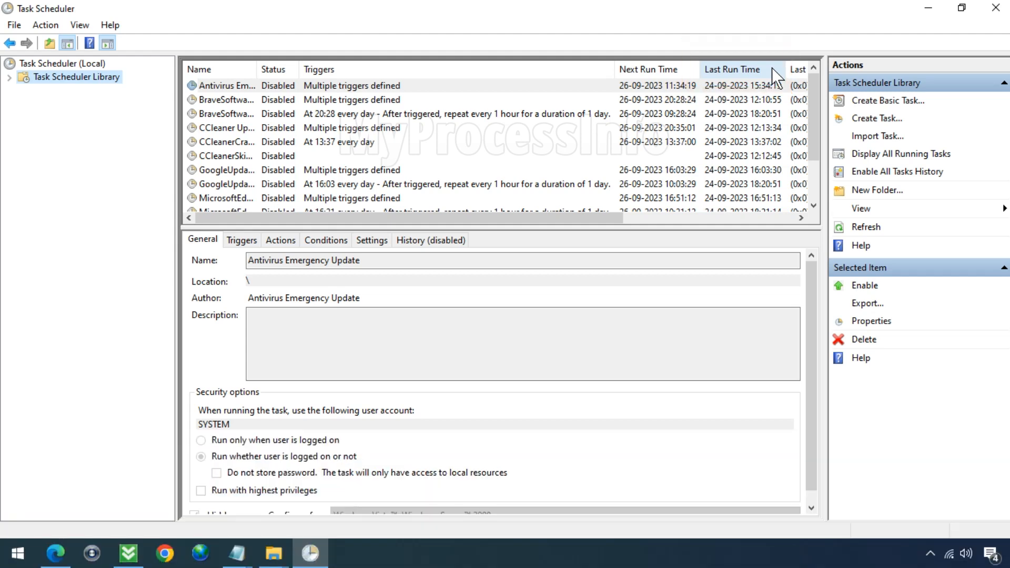
pyautogui.click(772, 68)
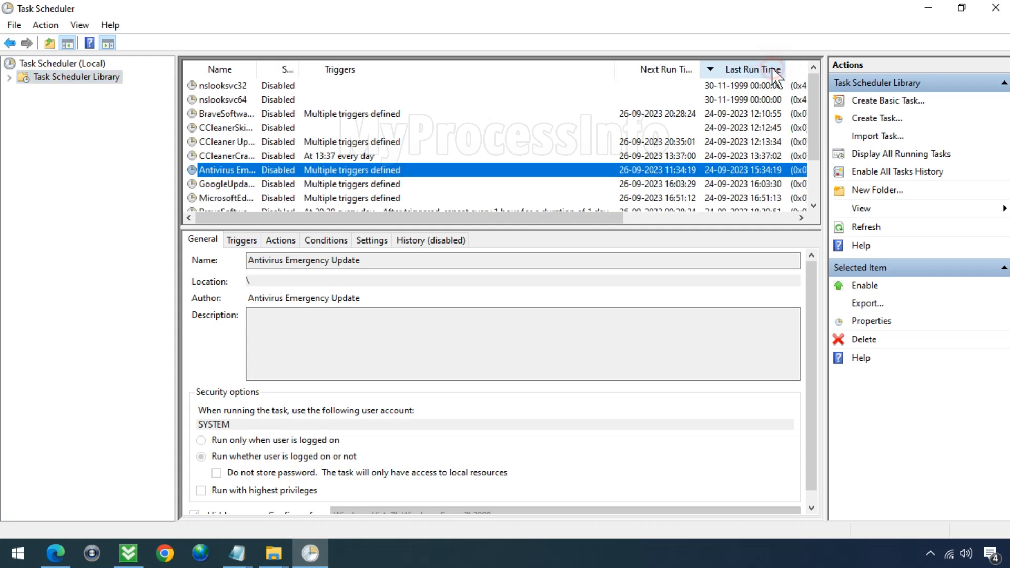
pyautogui.click(773, 70)
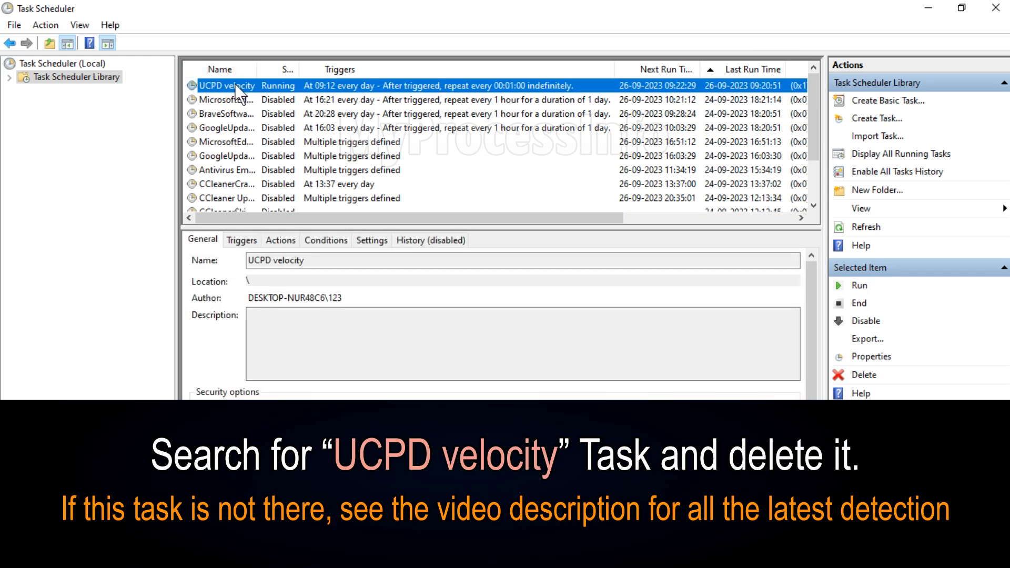
pyautogui.click(281, 240)
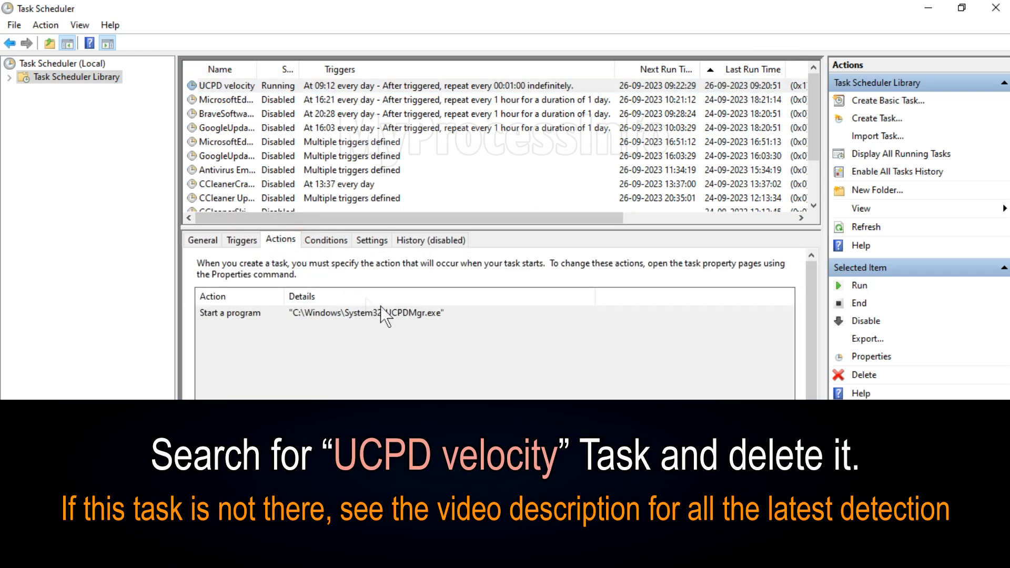
pyautogui.click(398, 314)
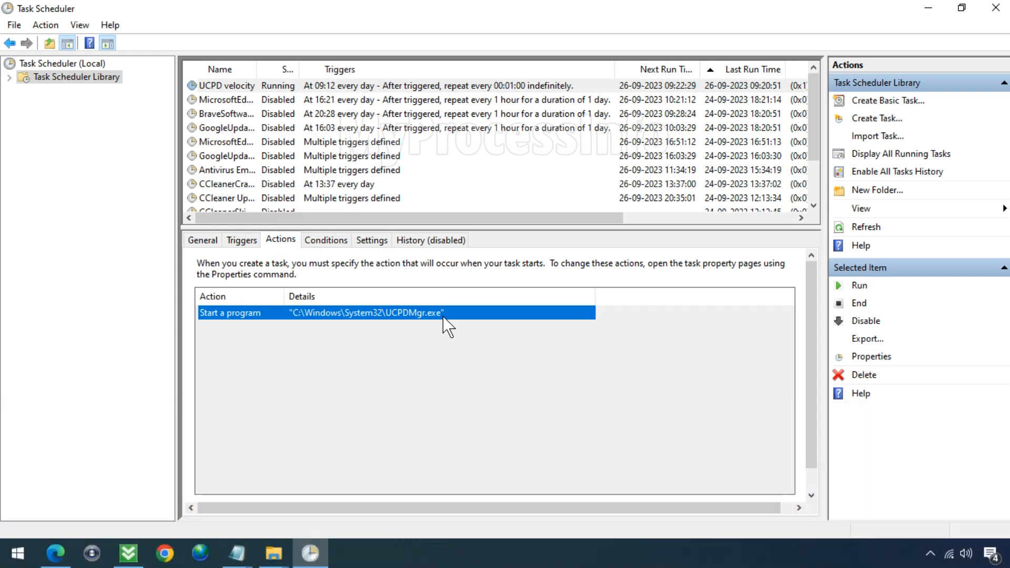
# - Disable and delete the UCPD velocity task, confirming the deletion, and close Task Scheduler
pyautogui.click(277, 87)
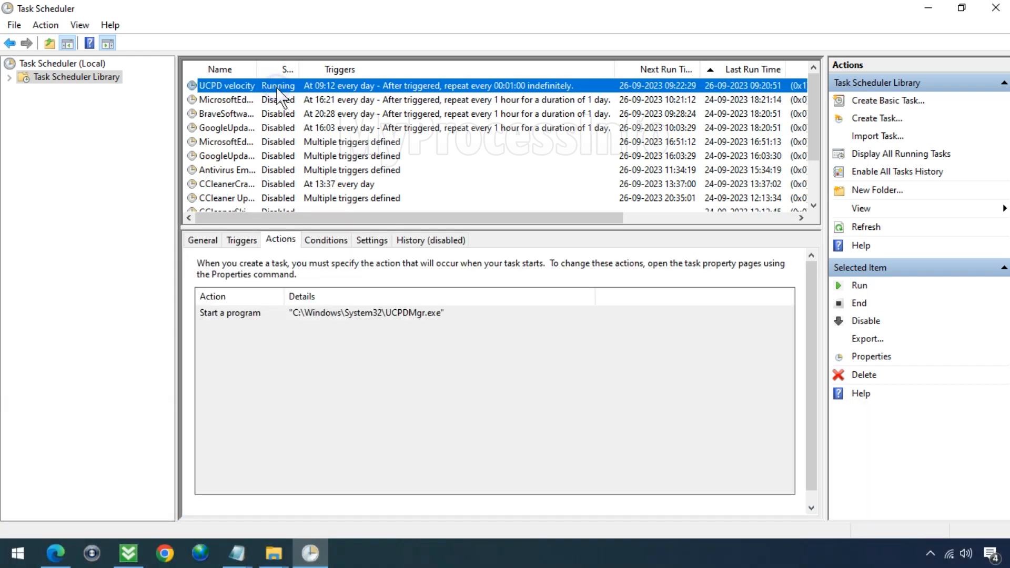
pyautogui.rightClick(276, 83)
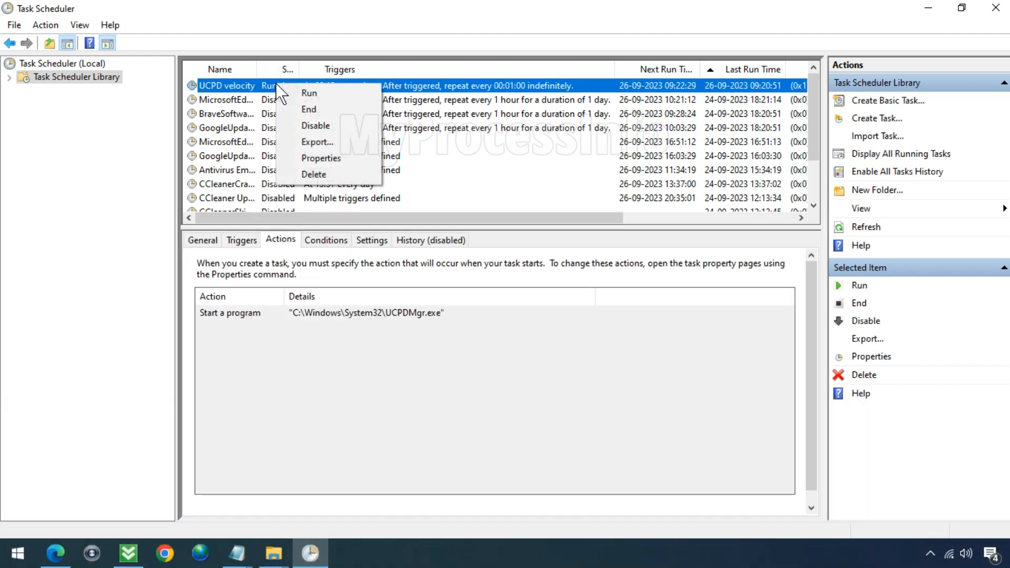
pyautogui.click(320, 125)
pyautogui.rightClick(293, 85)
pyautogui.click(340, 143)
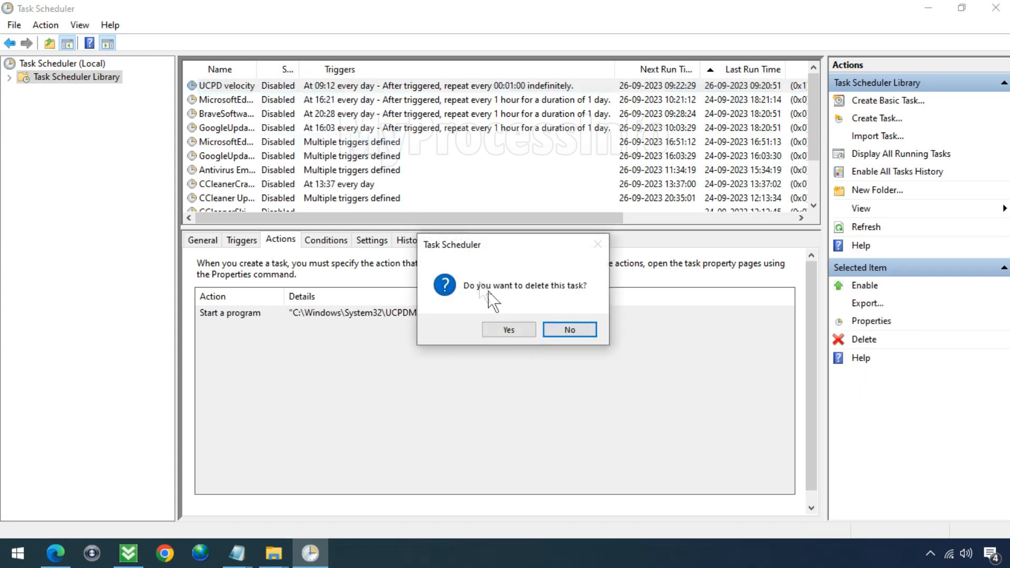
pyautogui.click(512, 330)
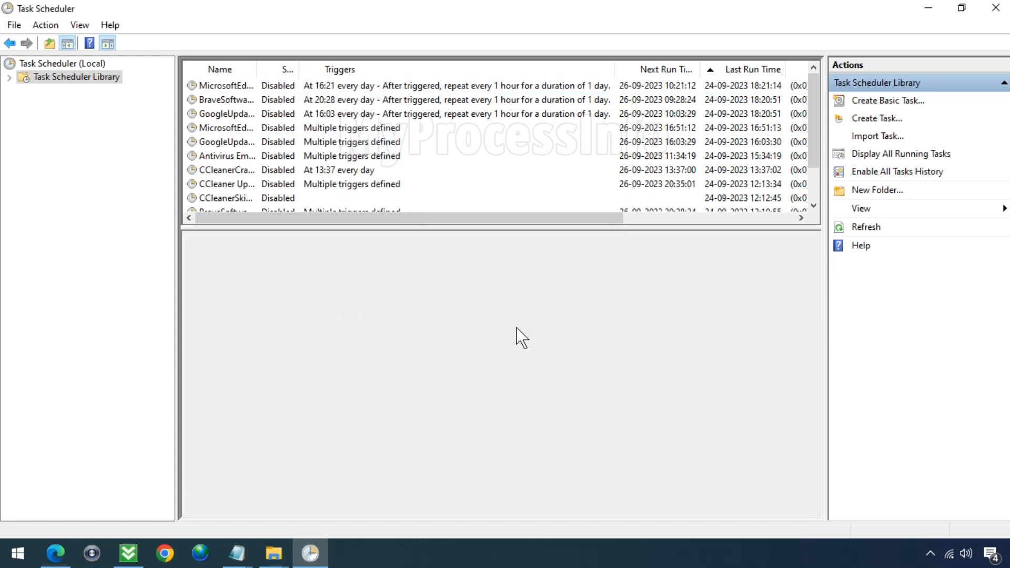
pyautogui.click(996, 8)
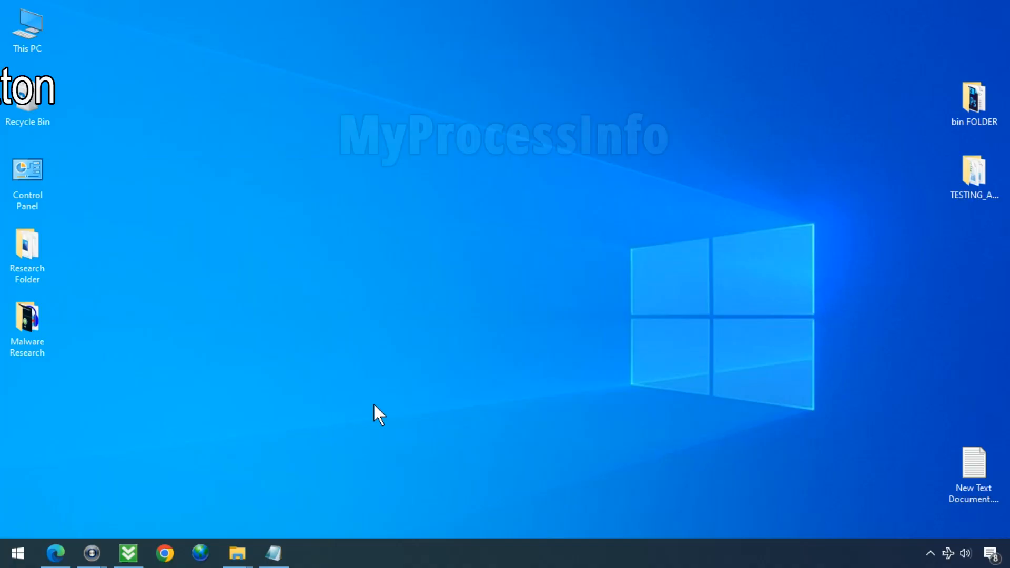
# - Run MSCONFIG from the Run dialog to open System Configuration
pyautogui.press('super+r')
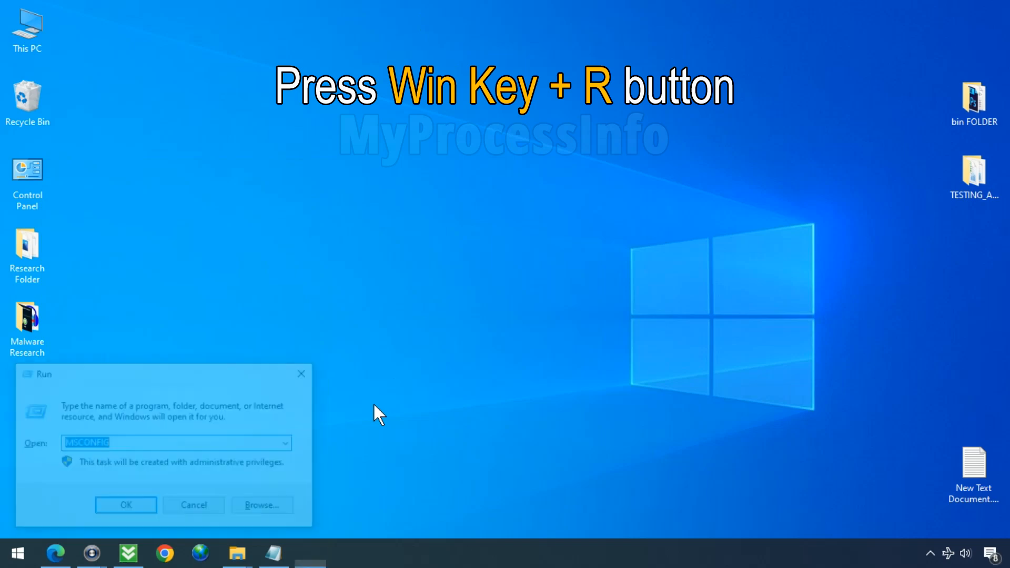
pyautogui.write('M')
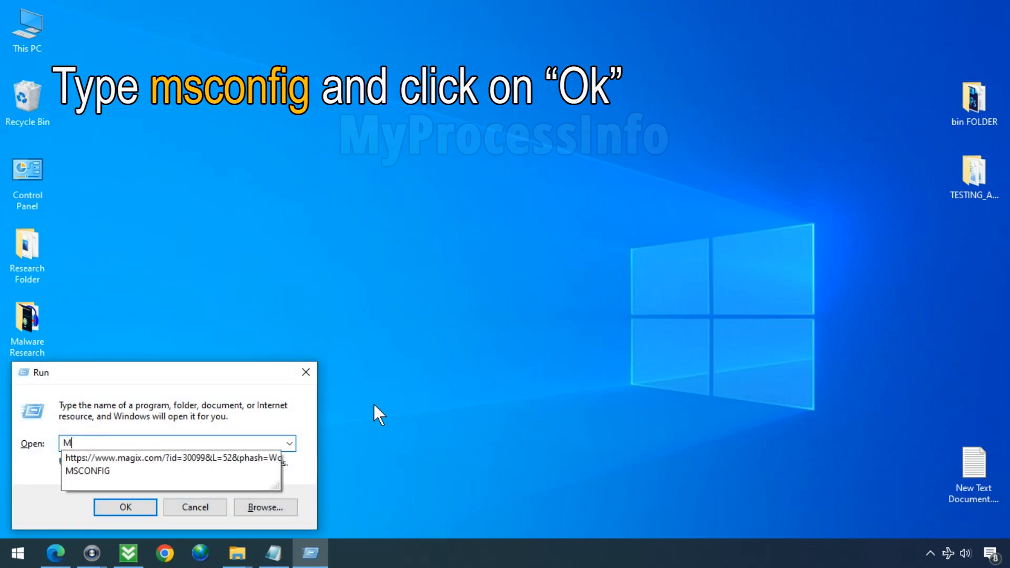
pyautogui.write('SCONFIG')
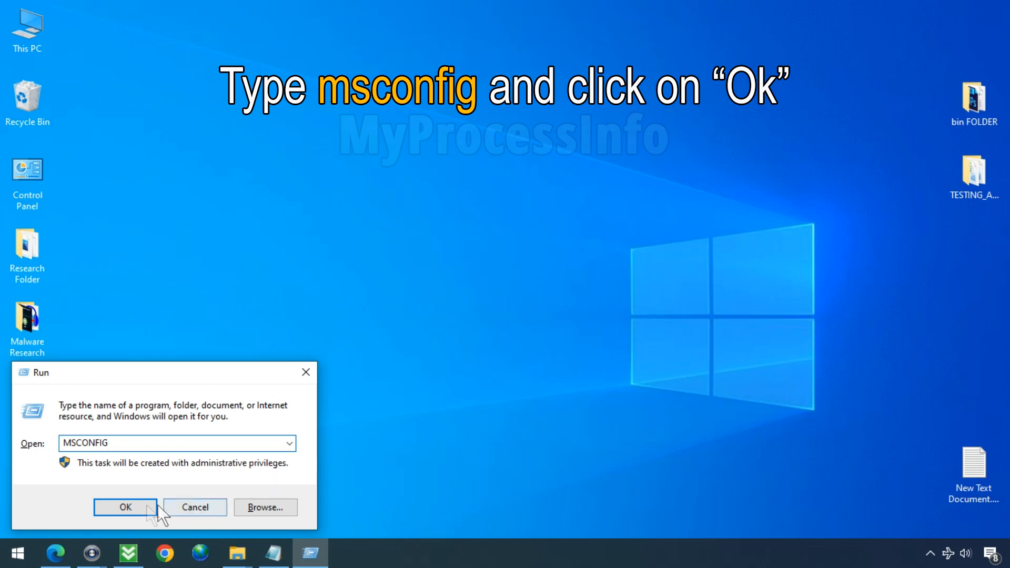
pyautogui.click(143, 506)
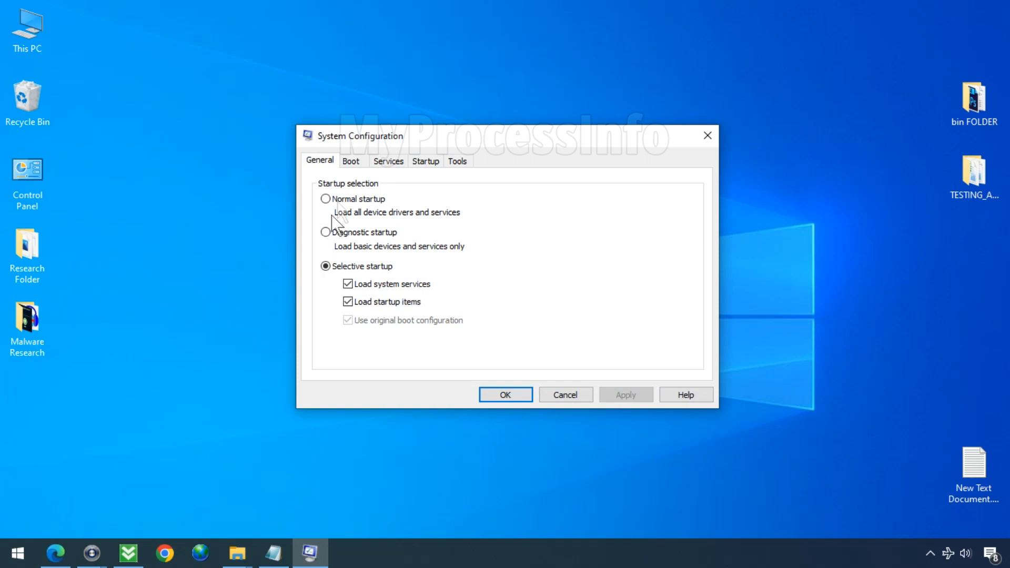
# - Enable Safe boot with the Minimal option, apply the change and restart the computer
pyautogui.click(351, 161)
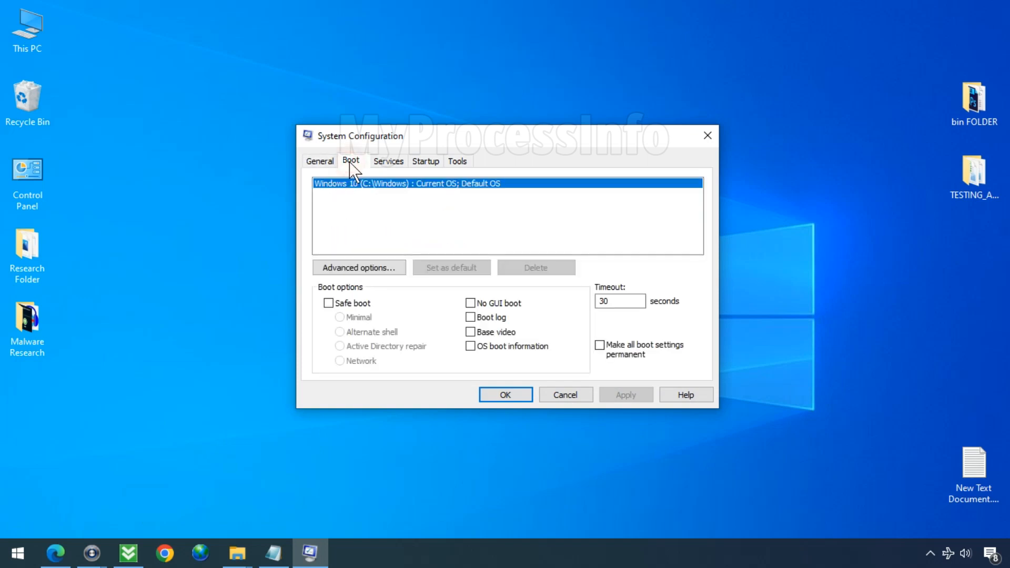
pyautogui.click(329, 303)
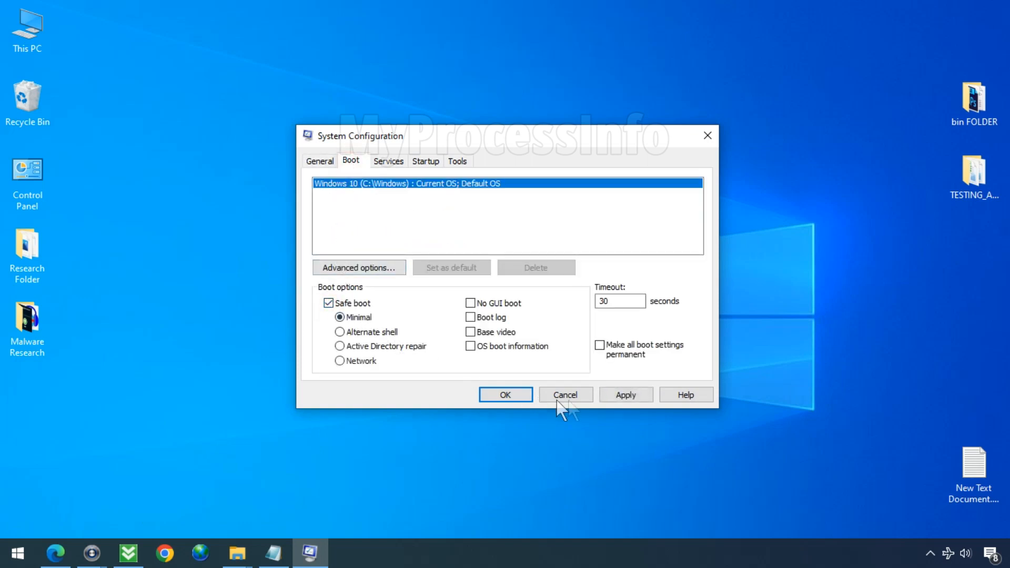
pyautogui.click(626, 395)
pyautogui.click(516, 392)
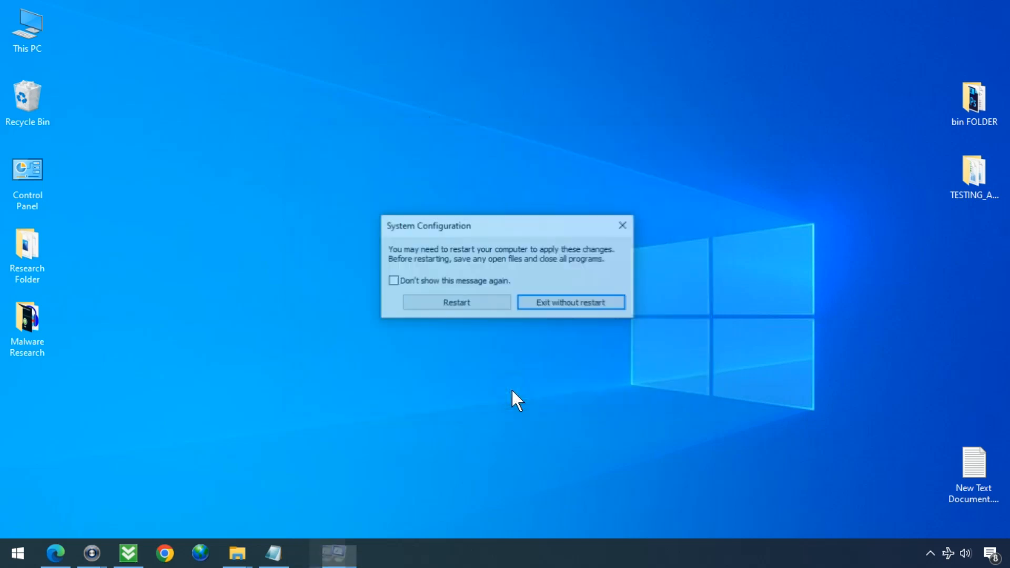
pyautogui.click(457, 306)
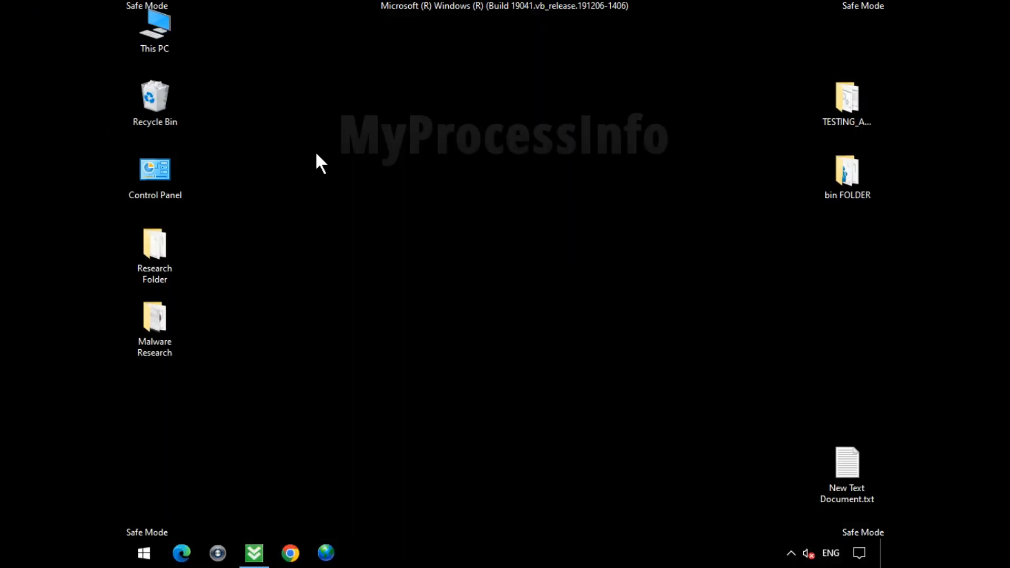
# - Open This PC in a maximized File Explorer window and go to the C:\Windows\System32 folder
pyautogui.doubleClick(170, 10)
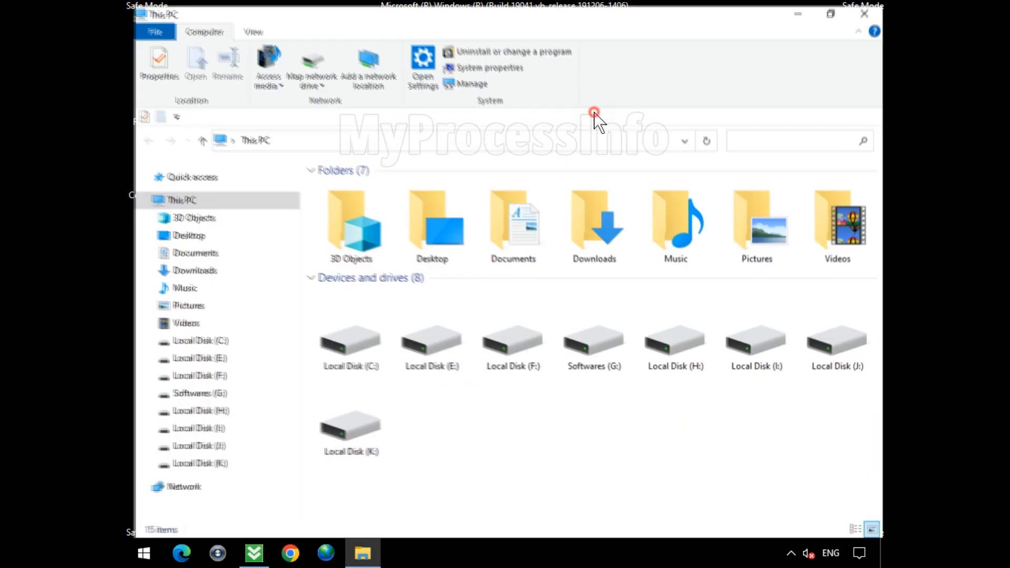
pyautogui.doubleClick(595, 112)
pyautogui.click(356, 335)
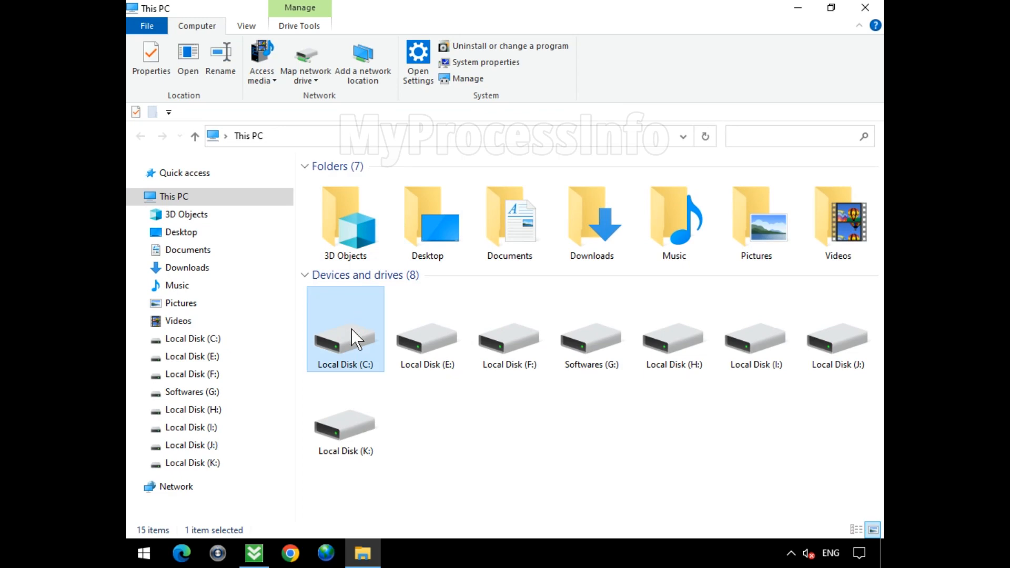
pyautogui.doubleClick(352, 330)
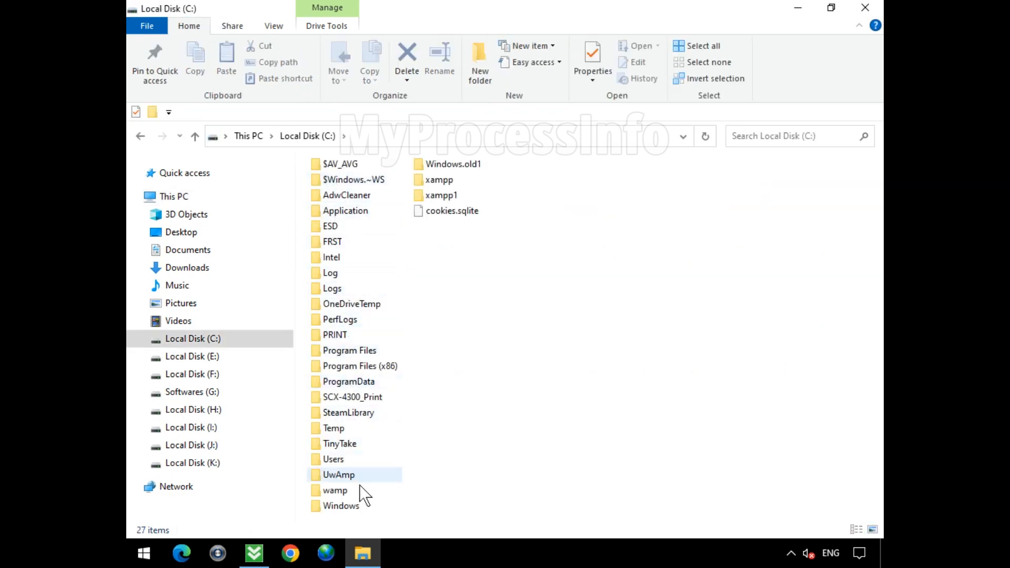
pyautogui.click(356, 512)
pyautogui.doubleClick(387, 508)
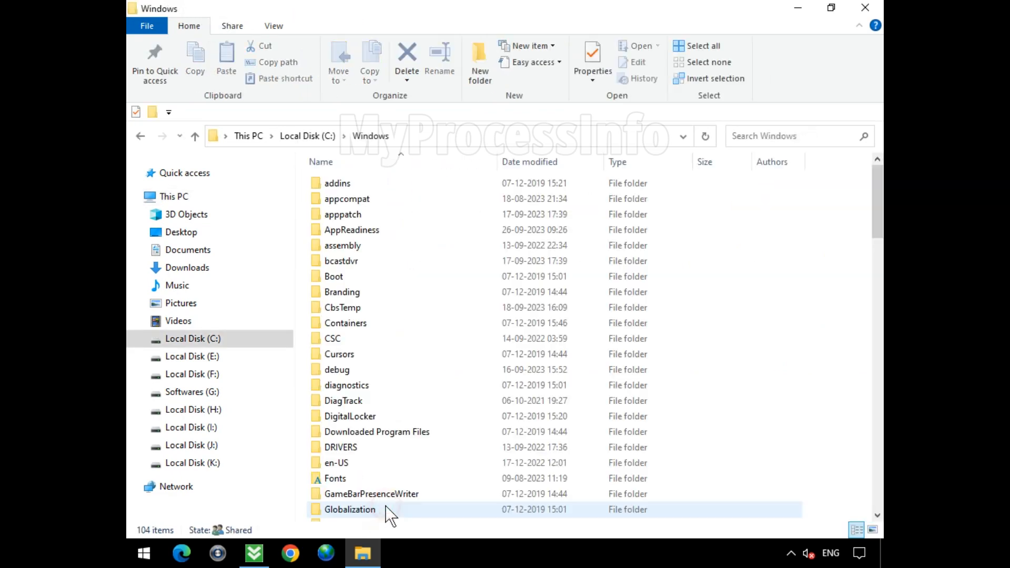
pyautogui.scroll(-17, 412, 406)
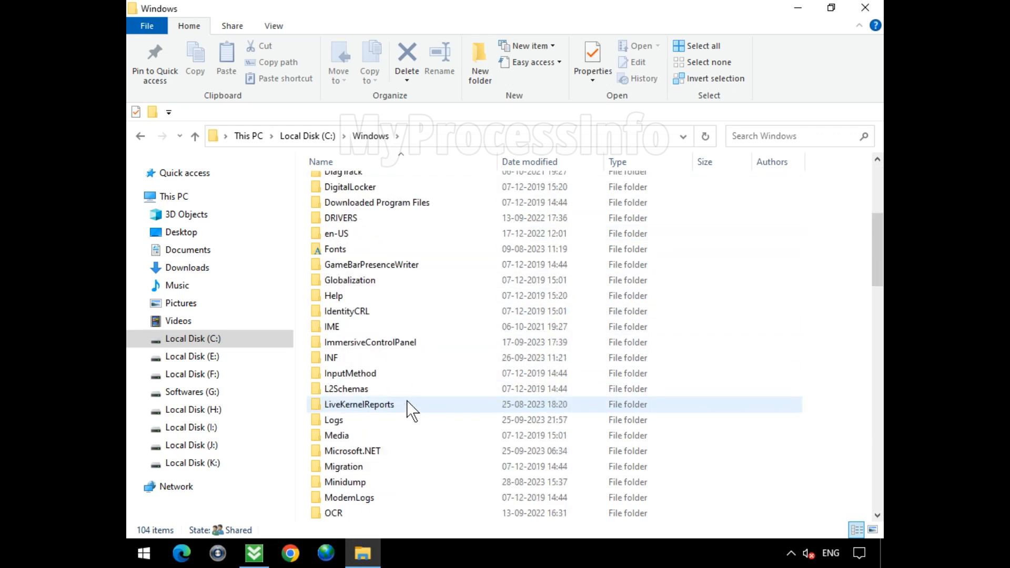
pyautogui.scroll(1, 408, 408)
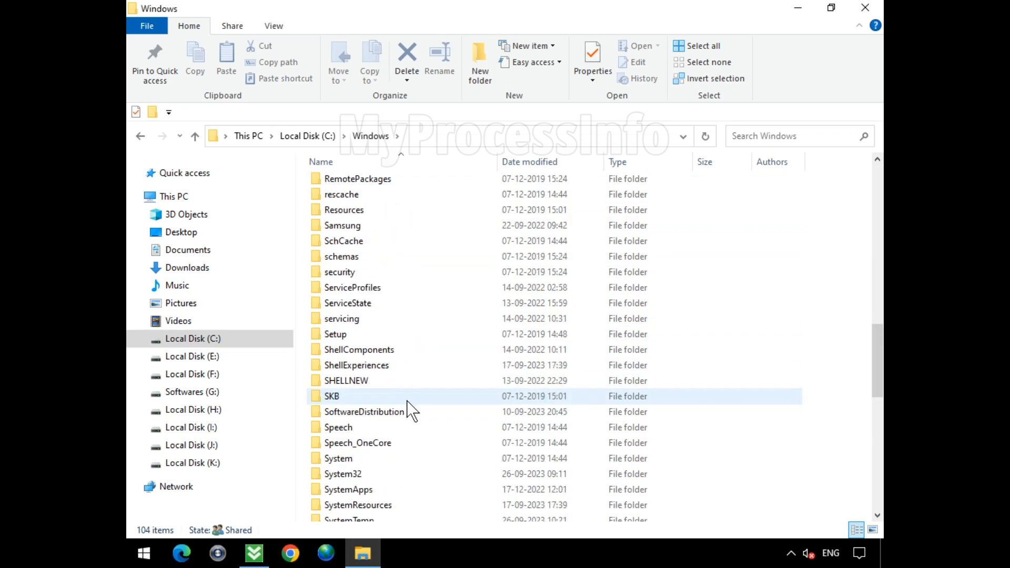
pyautogui.scroll(-1, 410, 416)
pyautogui.click(415, 435)
pyautogui.click(441, 439)
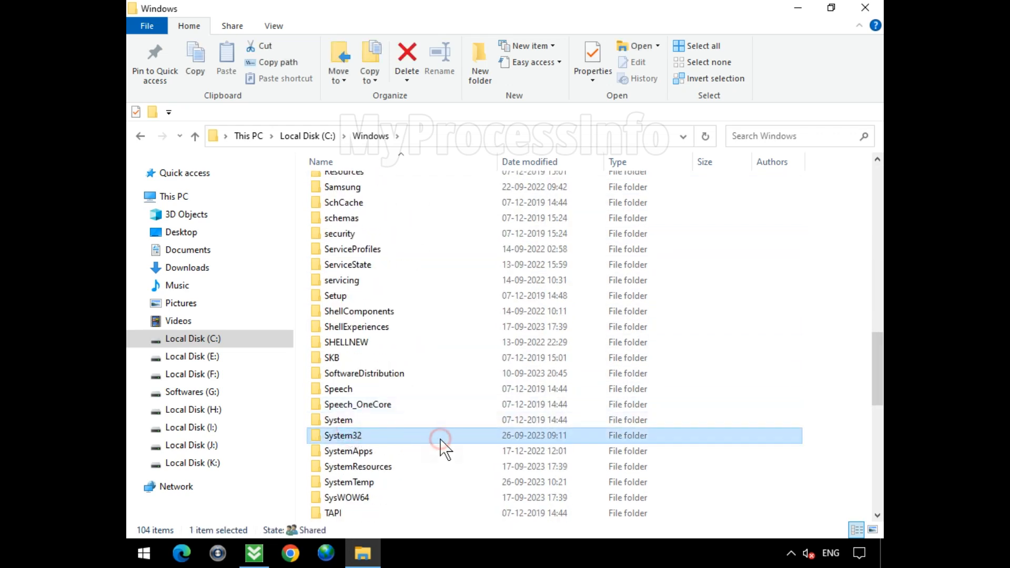
pyautogui.doubleClick(460, 437)
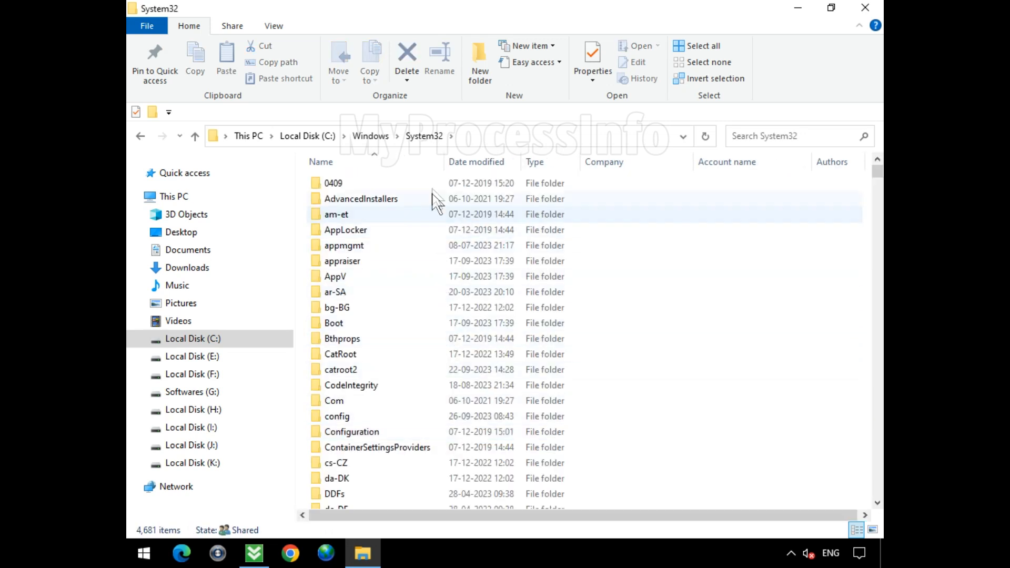
# - Sort the contents of the System32 folder by date modified
pyautogui.rightClick(620, 349)
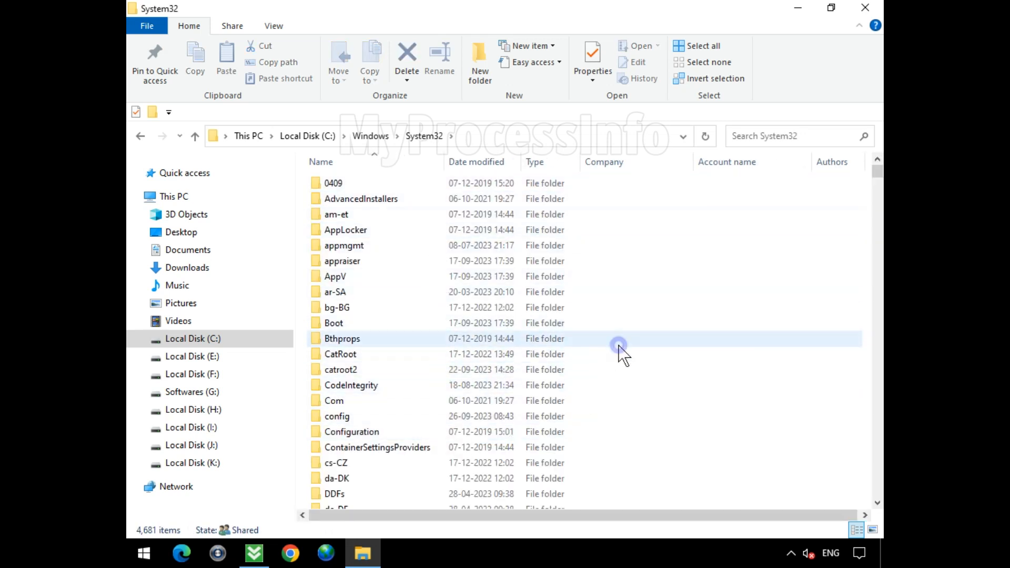
pyautogui.moveTo(634, 372)
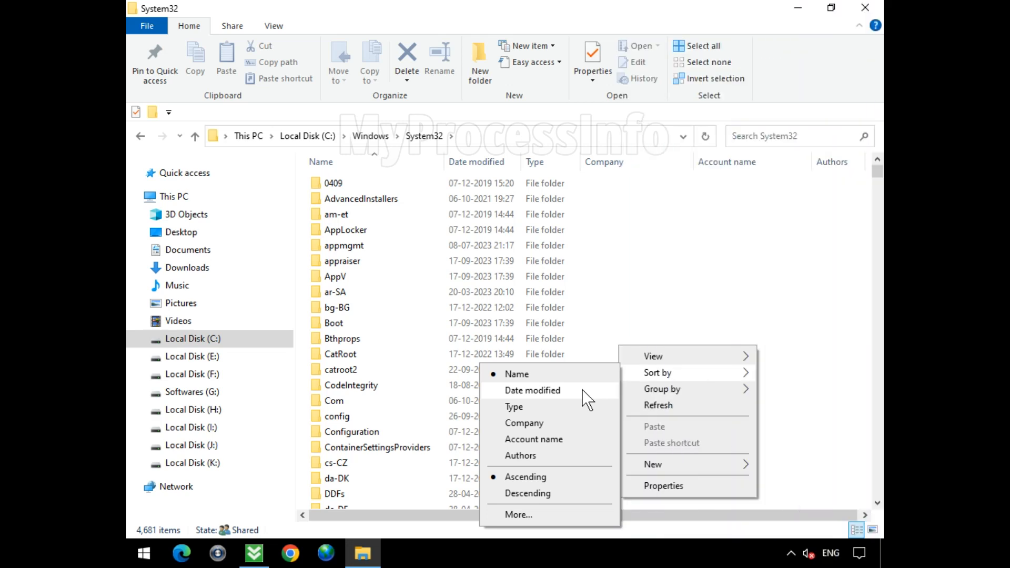
pyautogui.click(583, 392)
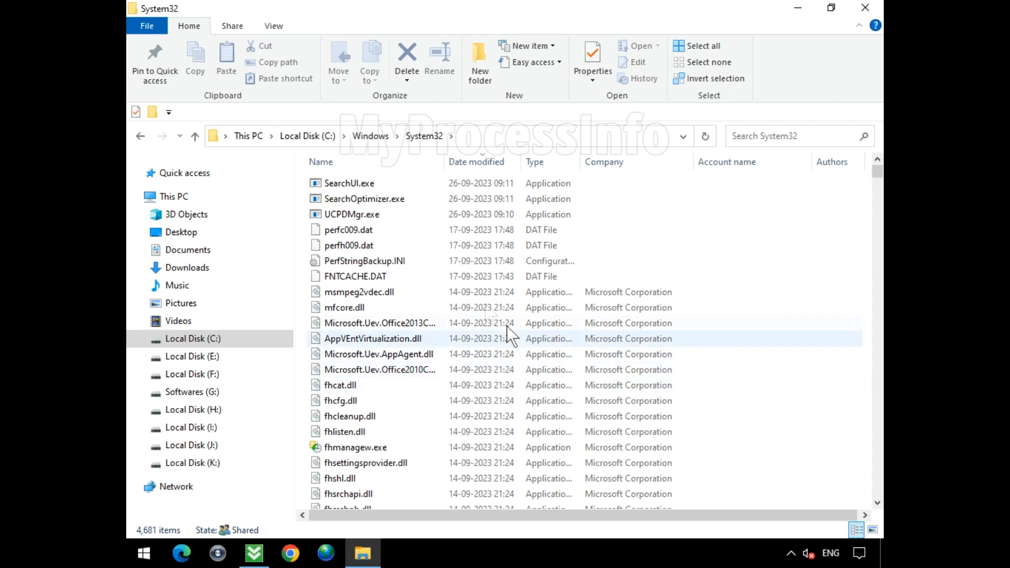
# - Delete SearchUI.exe from the System32 folder
pyautogui.click(388, 181)
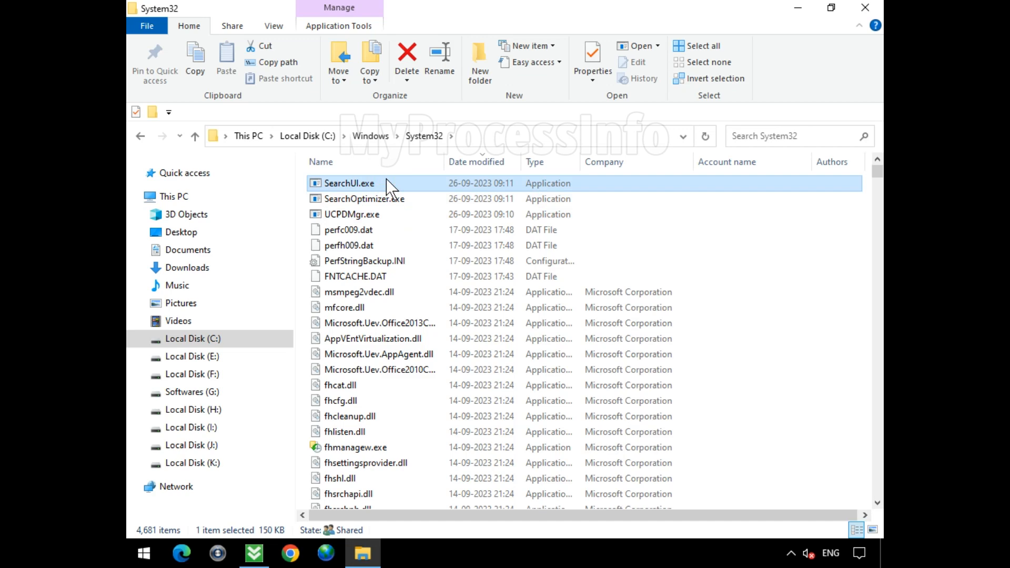
pyautogui.rightClick(386, 181)
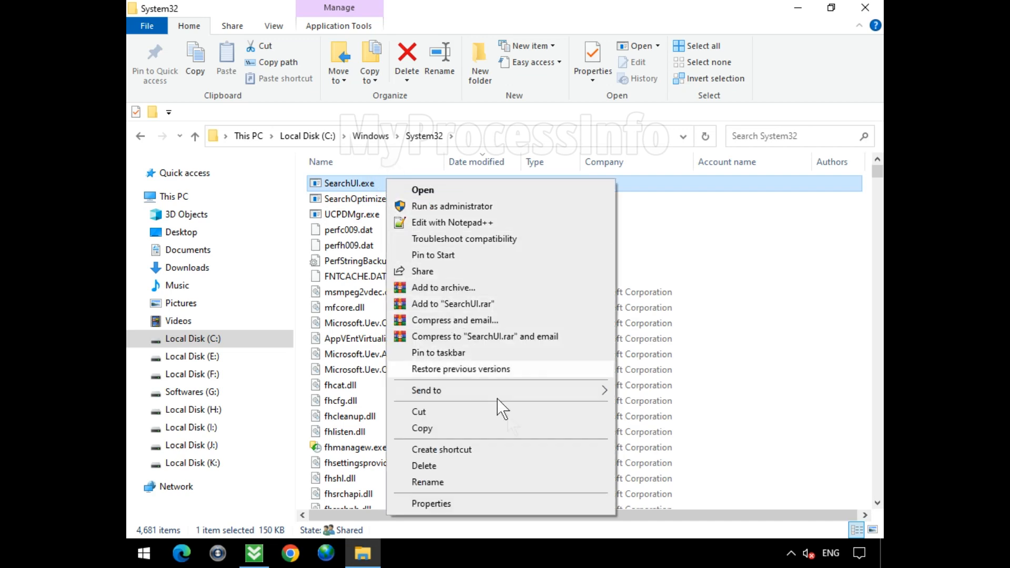
pyautogui.click(542, 465)
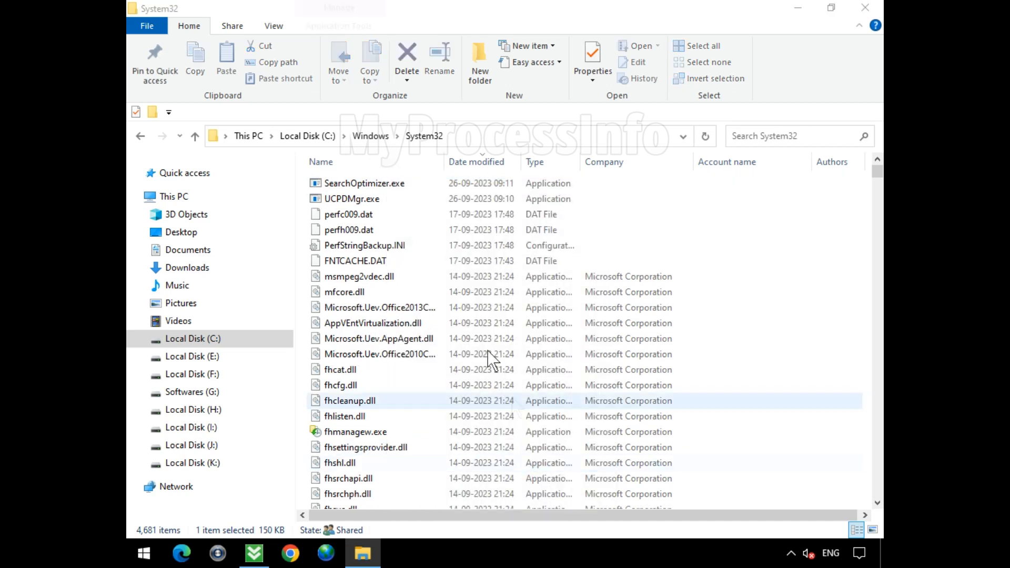
# - Delete SearchOptimizer.exe and UCPDMgr.exe from the System32 folder
pyautogui.click(386, 184)
pyautogui.rightClick(387, 185)
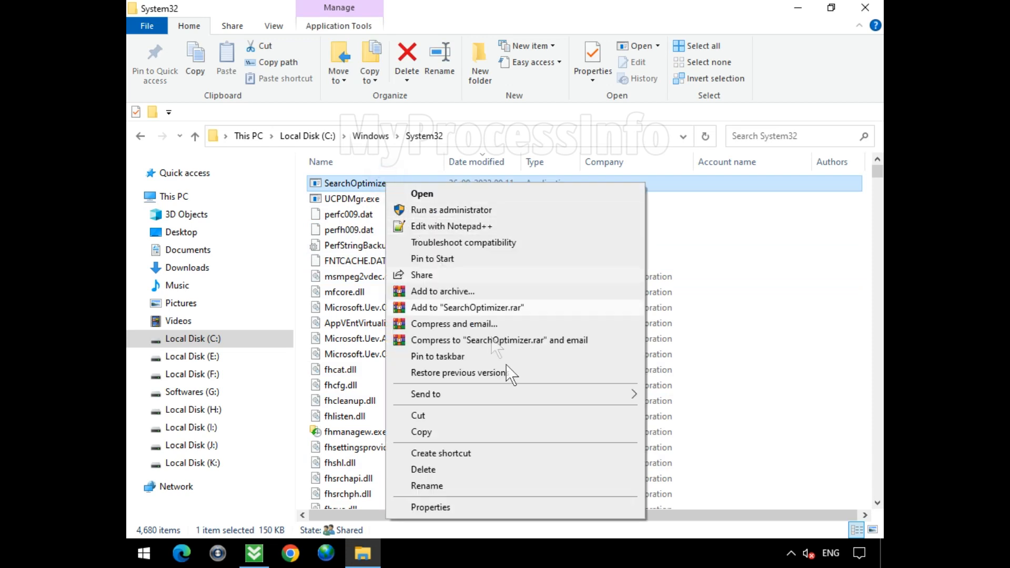
pyautogui.click(569, 466)
pyautogui.click(369, 185)
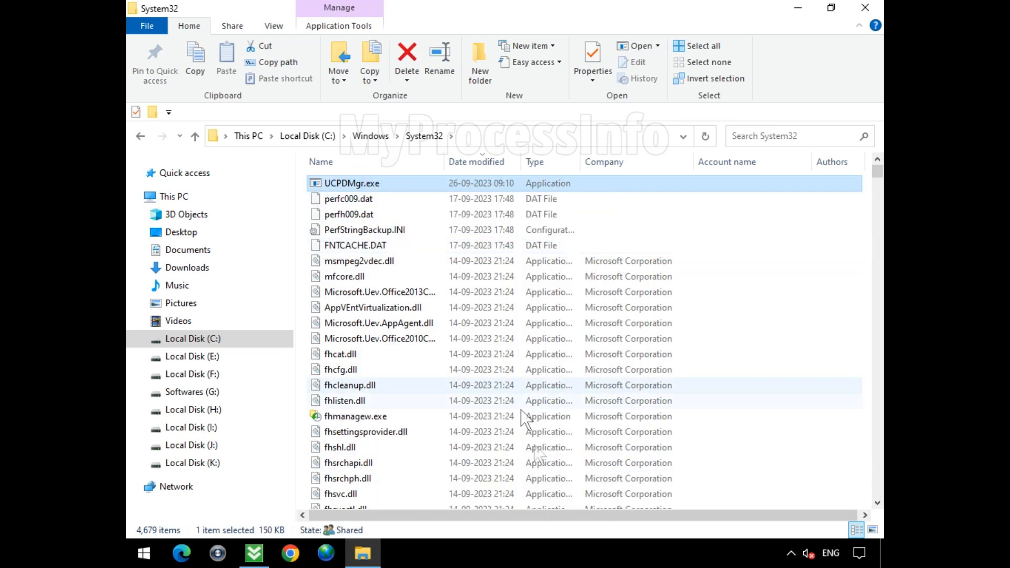
pyautogui.rightClick(380, 185)
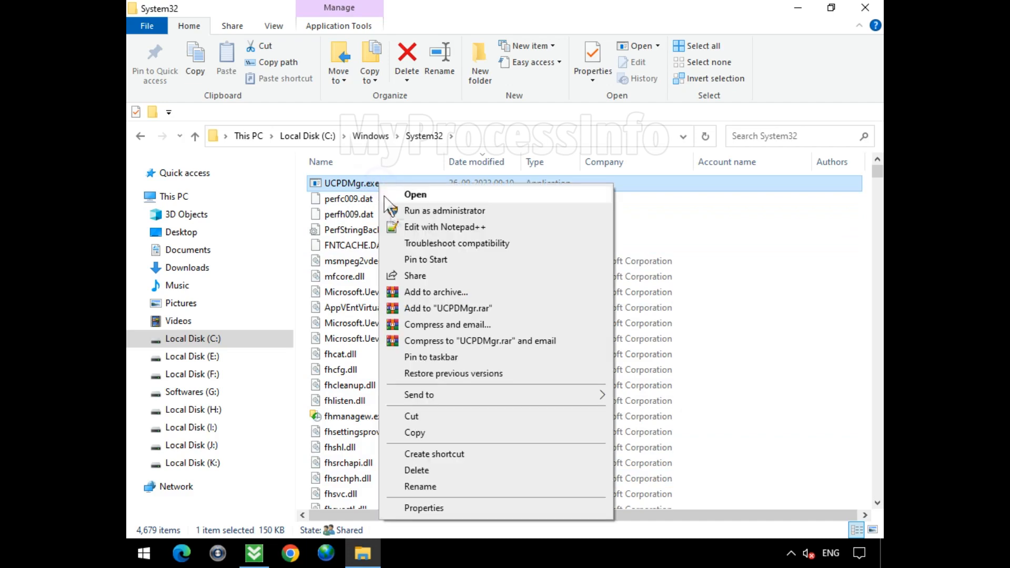
pyautogui.click(517, 470)
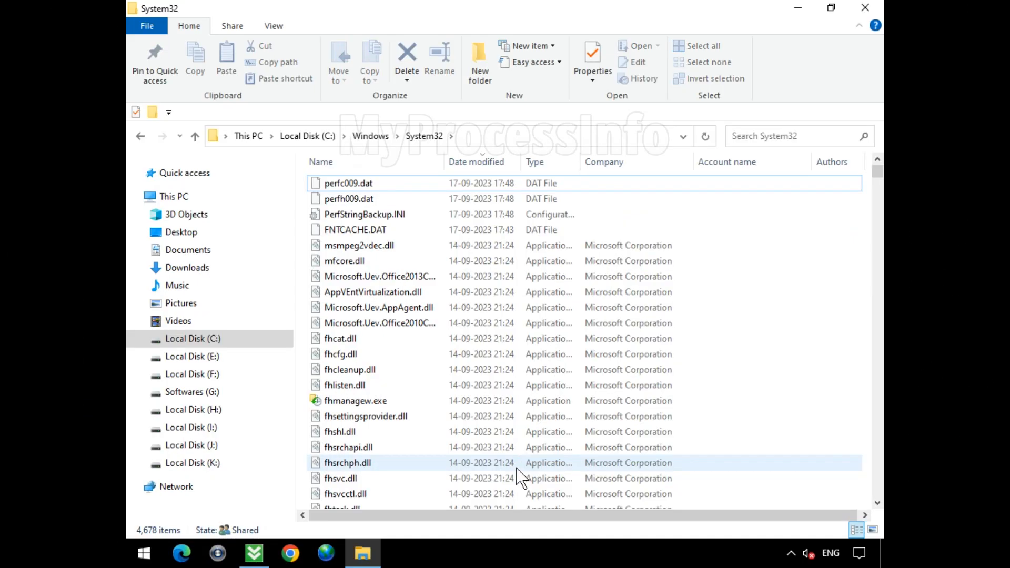
# - Go back to the C: drive and open the user's own profile folder inside Users
pyautogui.click(315, 136)
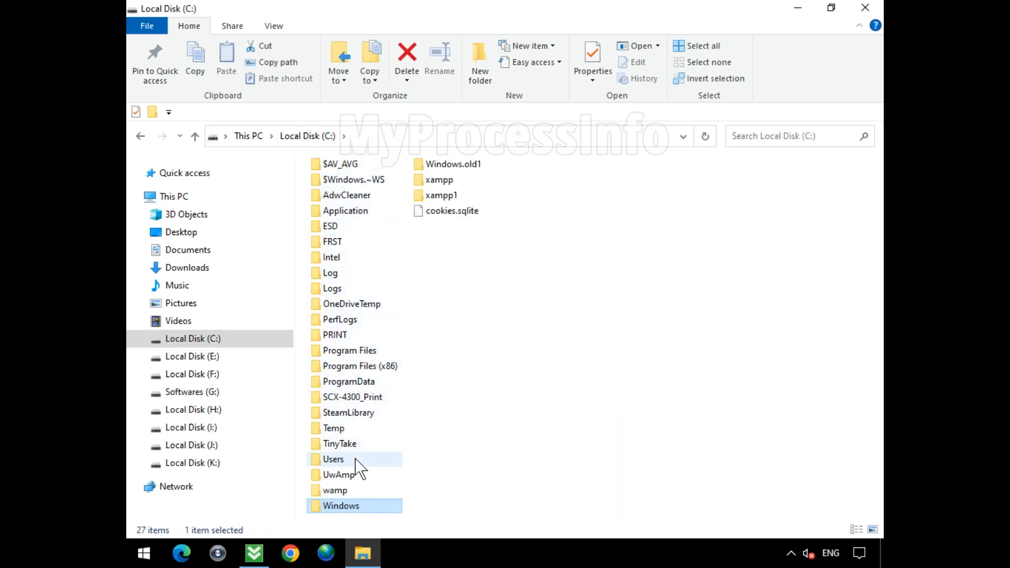
pyautogui.click(384, 462)
pyautogui.doubleClick(389, 461)
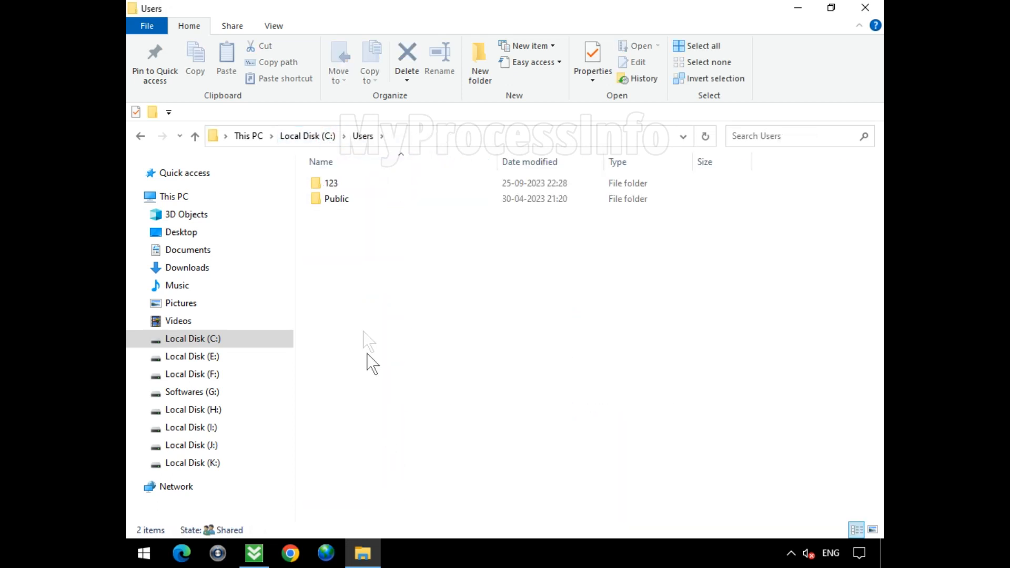
pyautogui.click(360, 183)
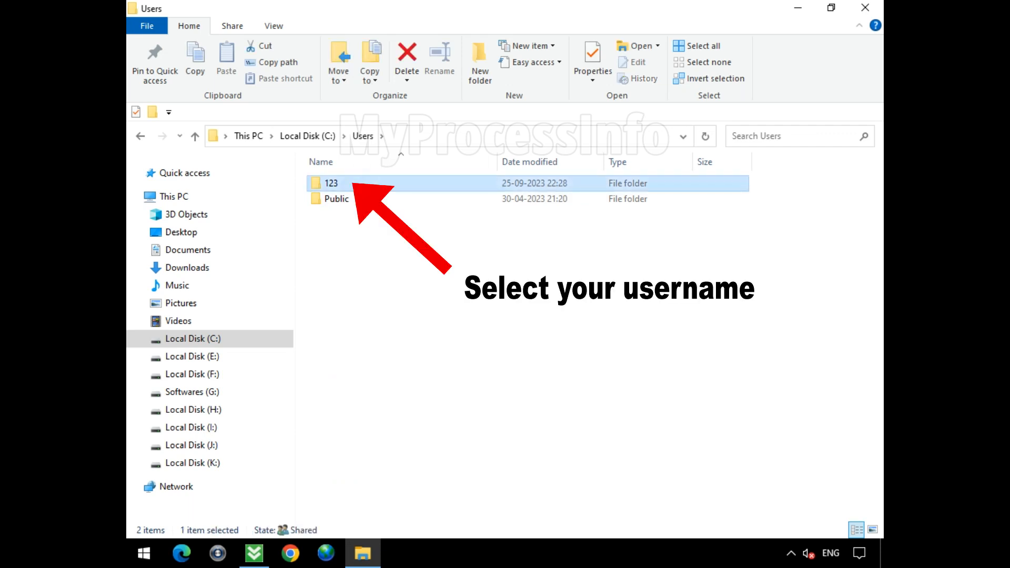
pyautogui.doubleClick(363, 187)
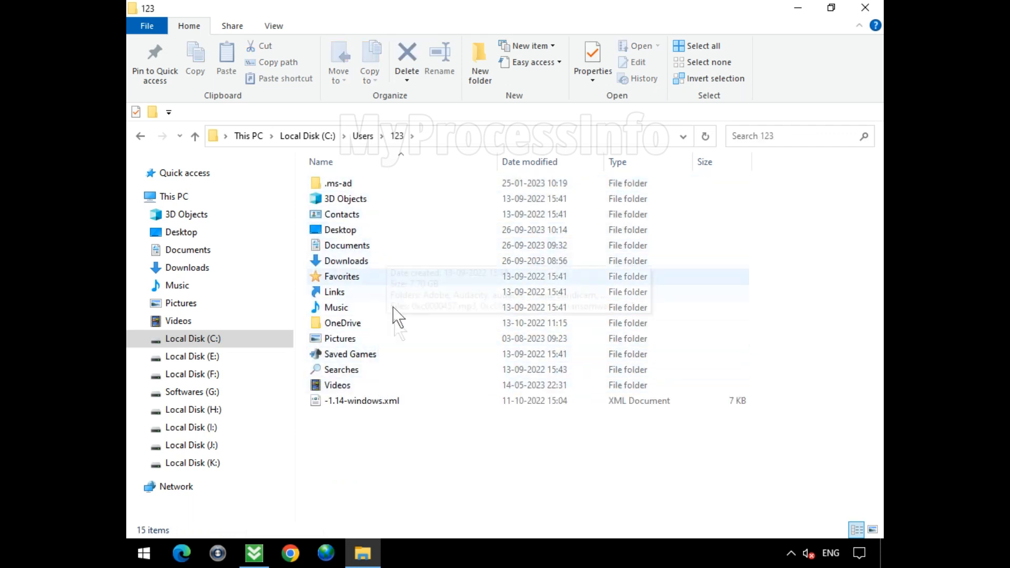
# - Show hidden items in the user's profile folder and open the AppData\Local folder
pyautogui.click(274, 26)
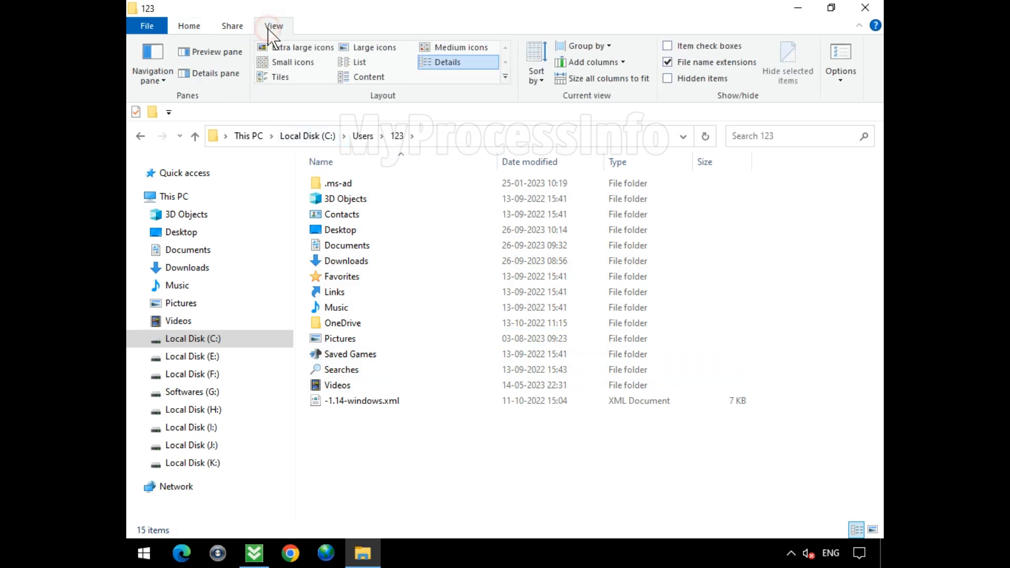
pyautogui.click(677, 80)
pyautogui.click(398, 216)
pyautogui.doubleClick(454, 214)
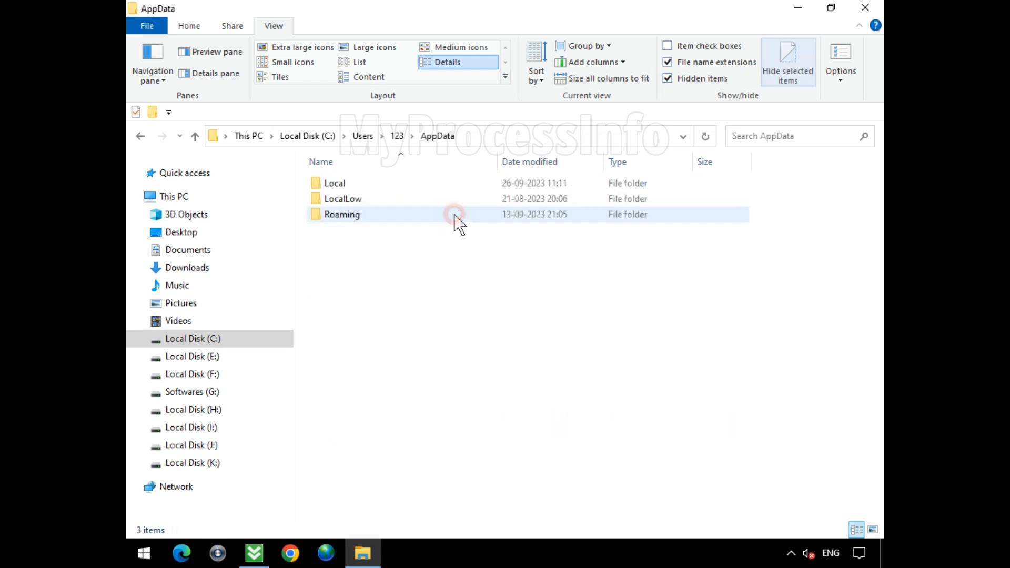
pyautogui.click(410, 186)
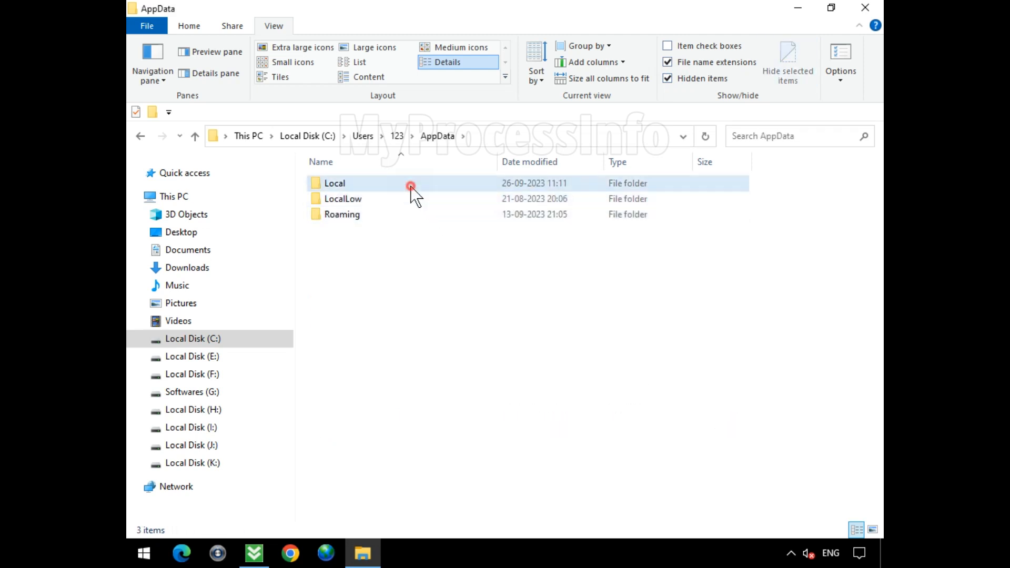
pyautogui.doubleClick(411, 186)
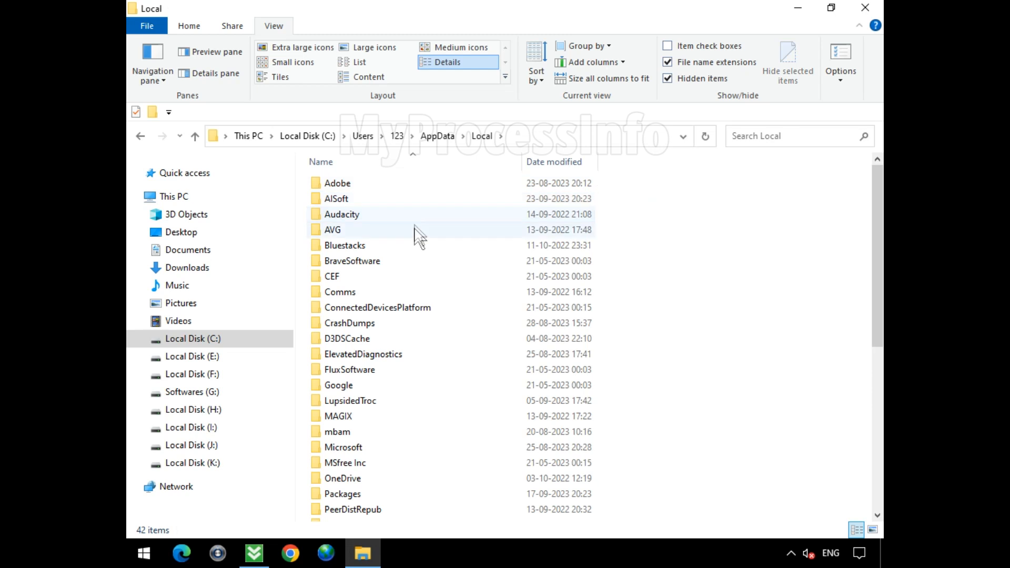
# - Sort the AppData\Local folder by date modified and delete its SearchUI folder
pyautogui.rightClick(625, 346)
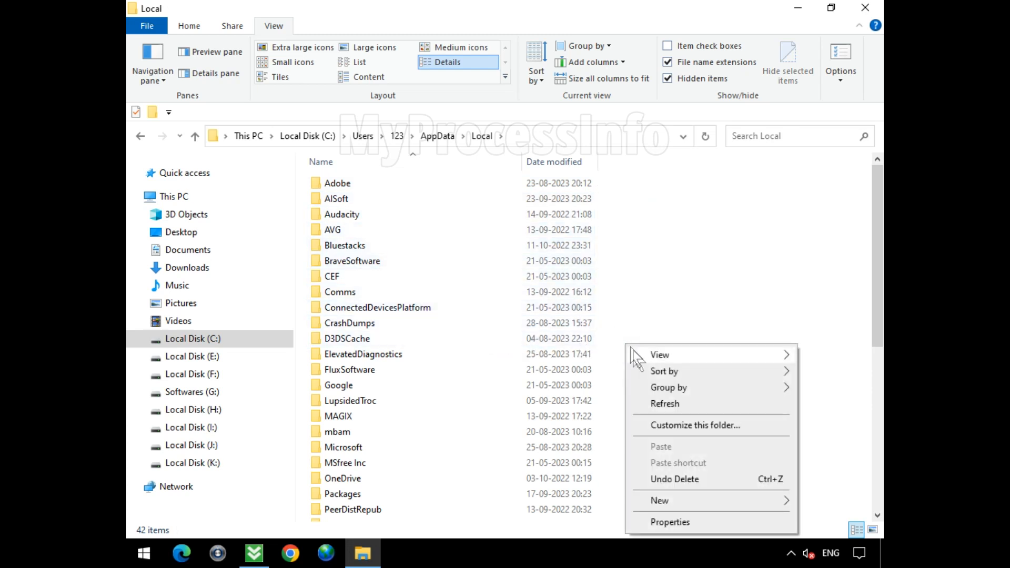
pyautogui.click(652, 371)
pyautogui.click(576, 388)
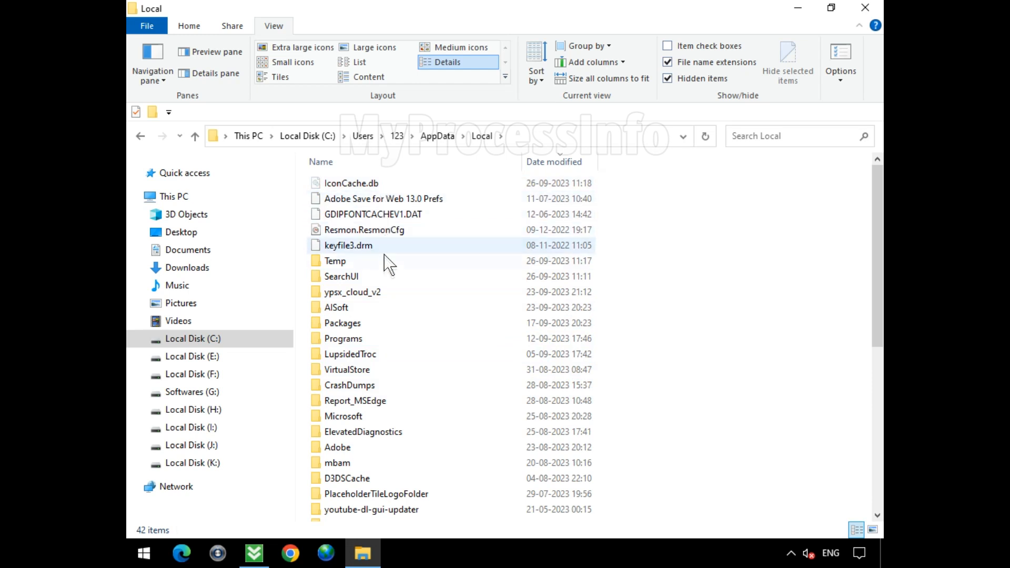
pyautogui.rightClick(417, 278)
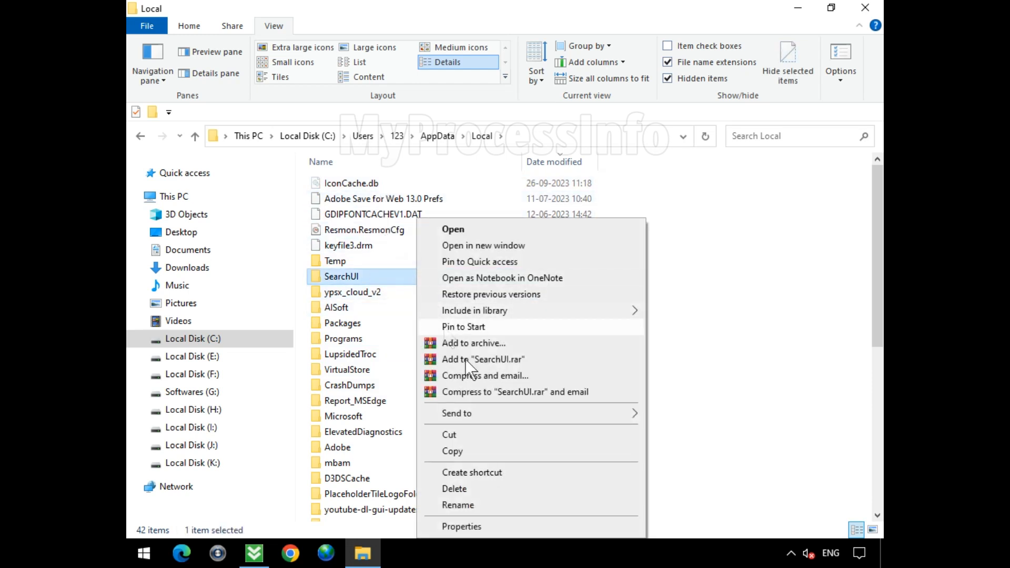
pyautogui.click(573, 485)
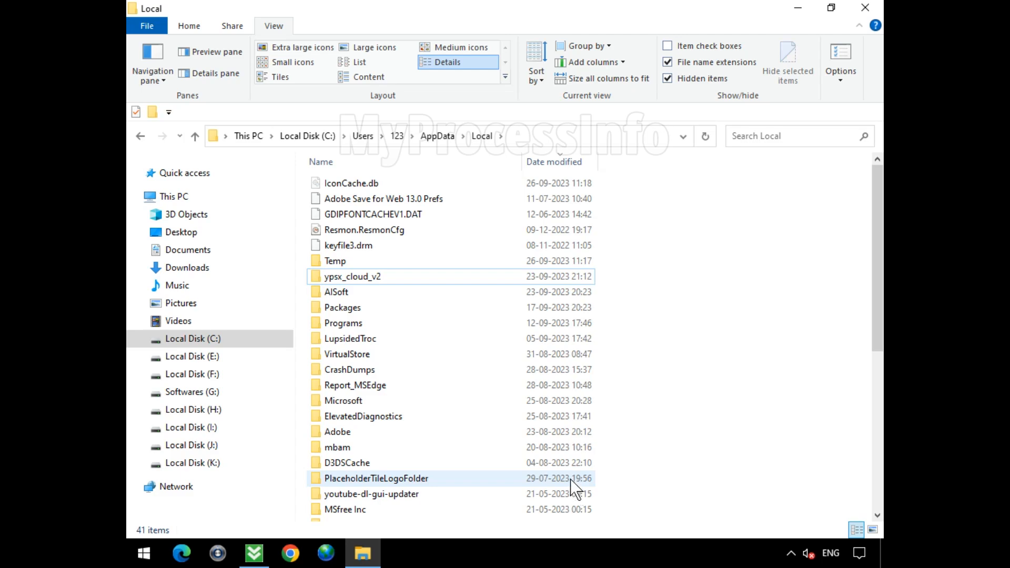
# - Open the Temp folder inside AppData\Local and delete all of its contents
pyautogui.click(442, 261)
pyautogui.doubleClick(470, 263)
pyautogui.scroll(-5, 482, 284)
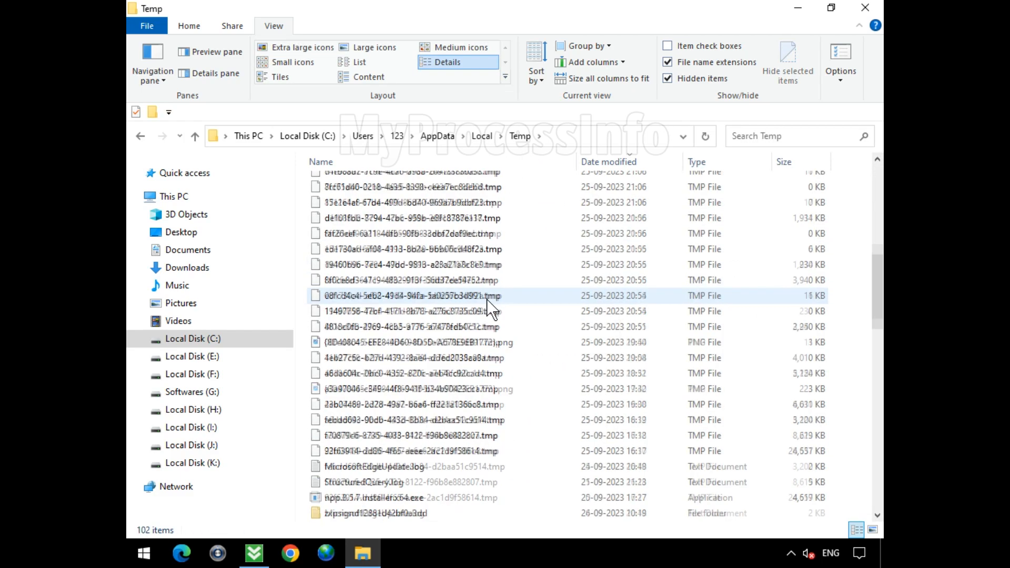
pyautogui.scroll(7, 487, 303)
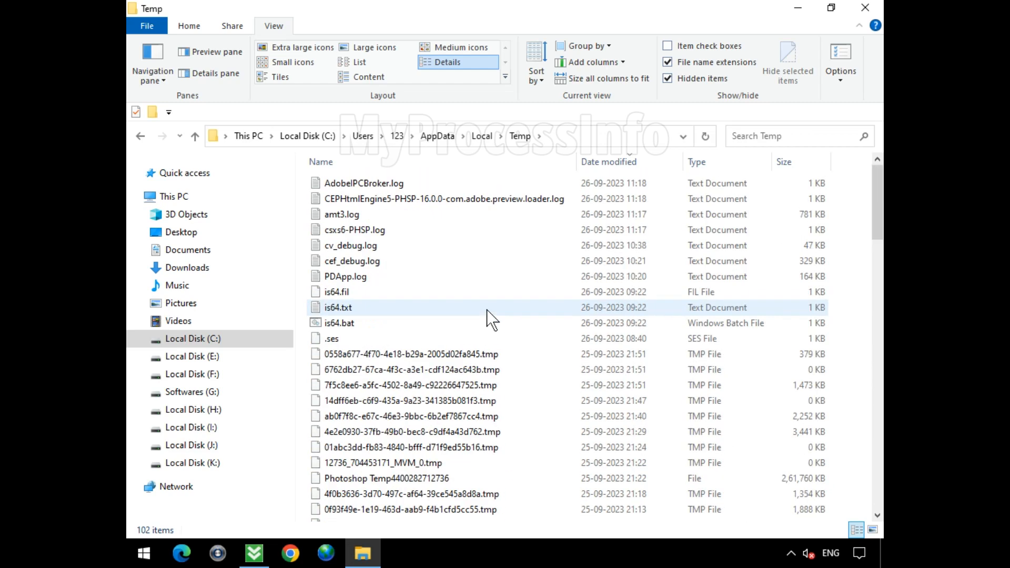
pyautogui.hotkey('ctrl', 'a')
pyautogui.rightClick(434, 277)
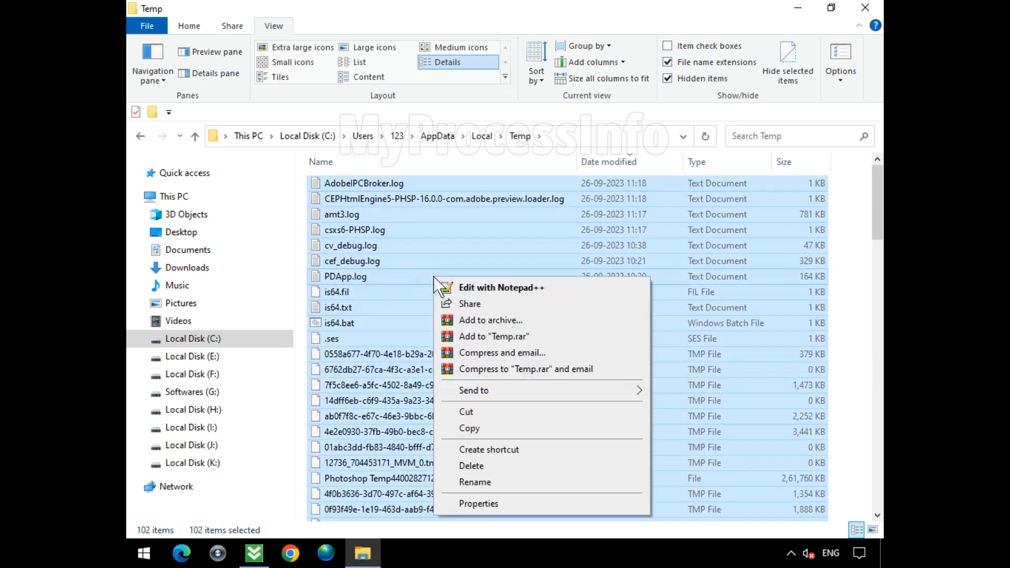
pyautogui.click(597, 465)
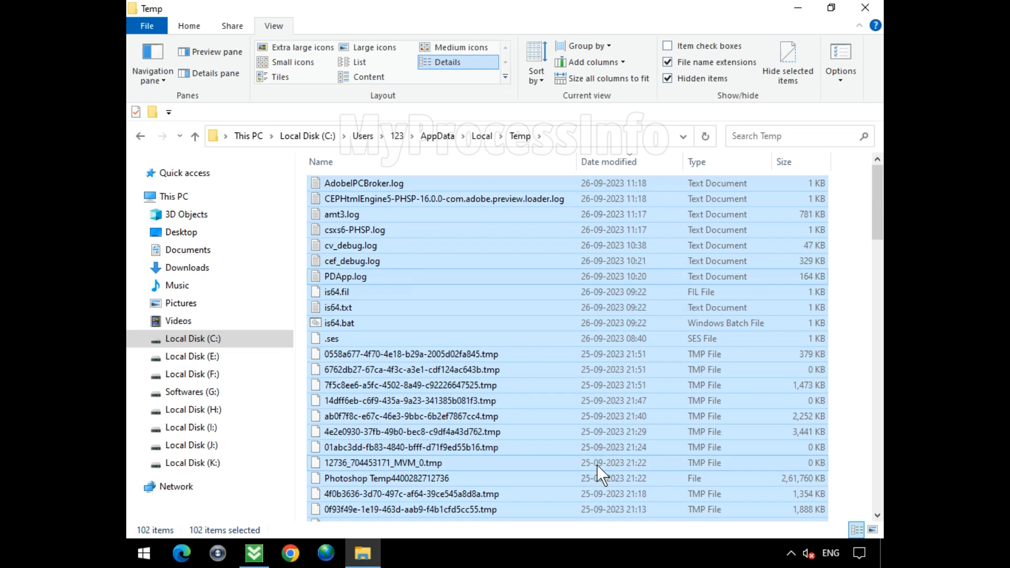